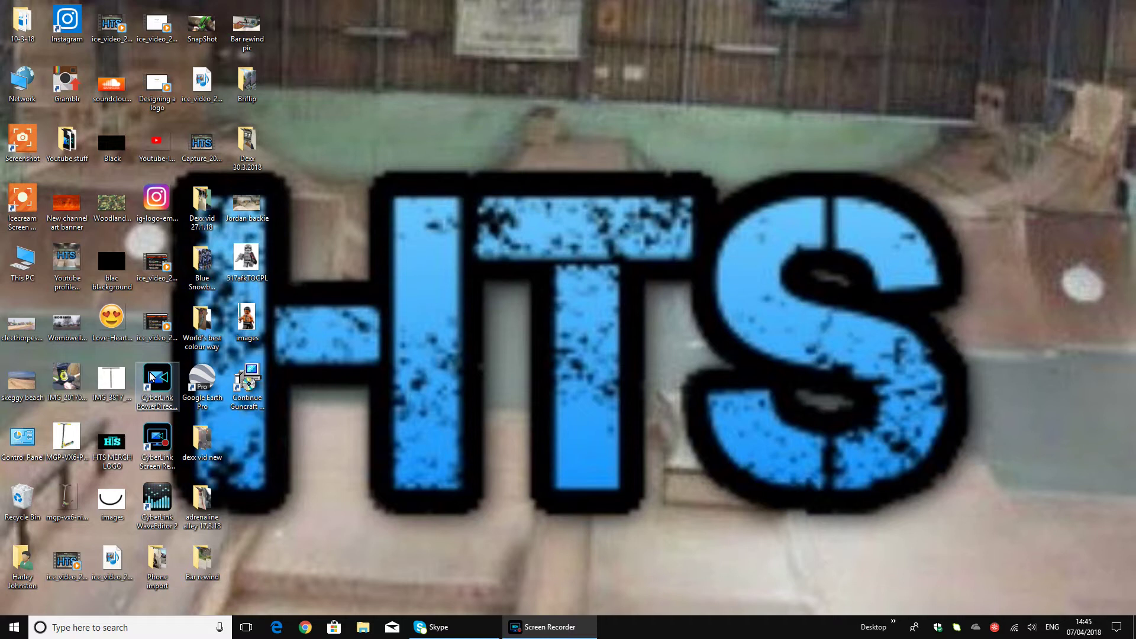
- Launch PowerDirector 16 from the desktop and start a new project in Timeline Mode
left_click(151, 377)
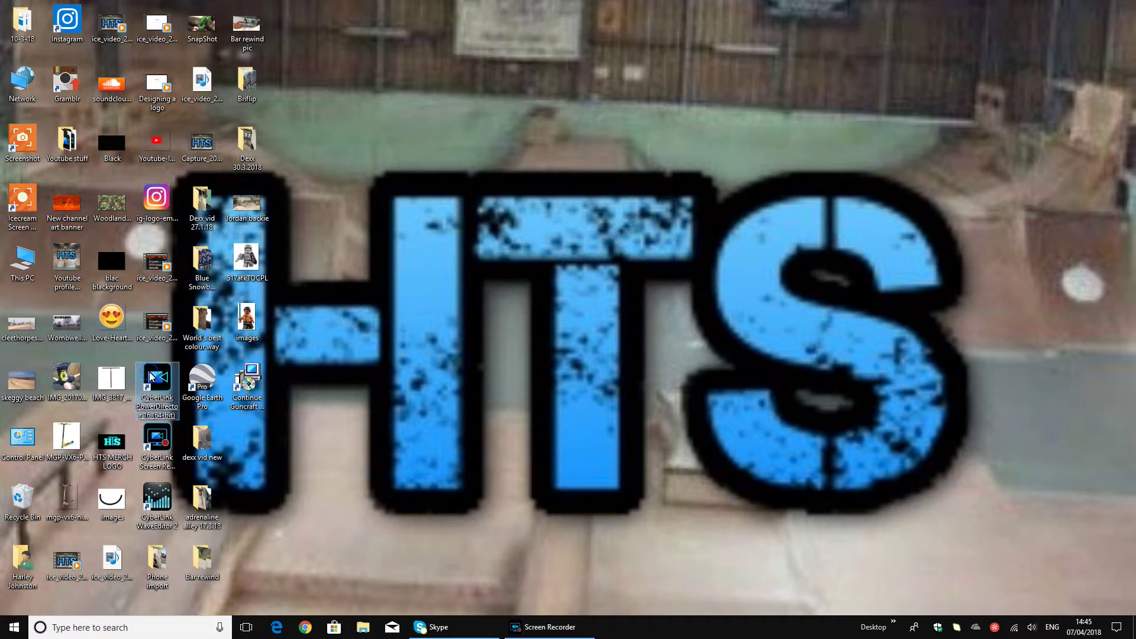
double_click(151, 377)
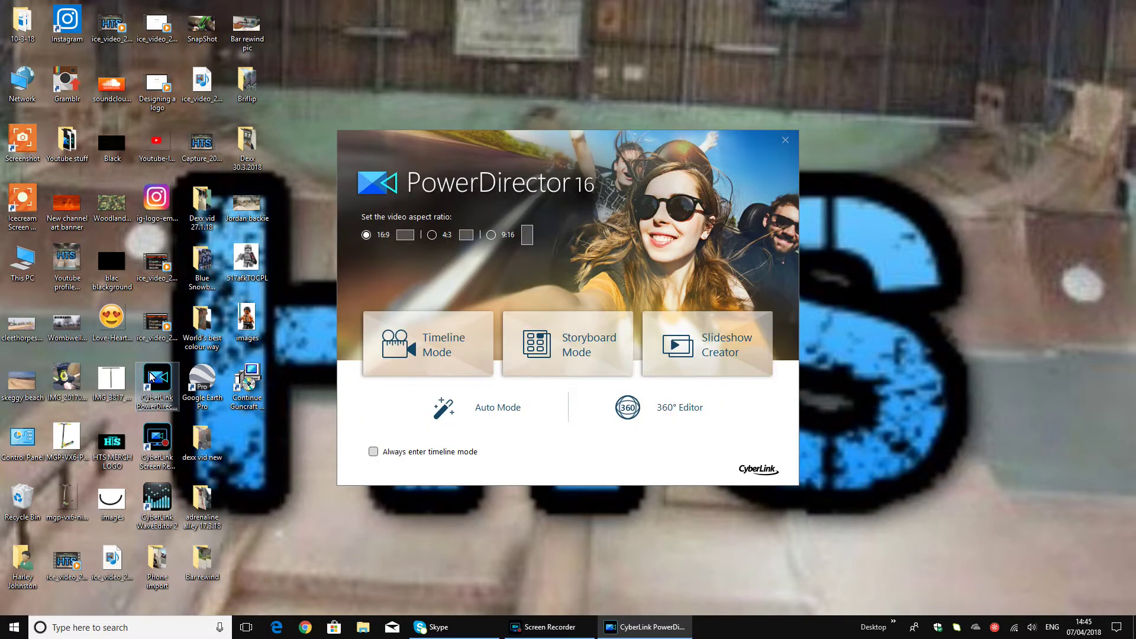
left_click(445, 344)
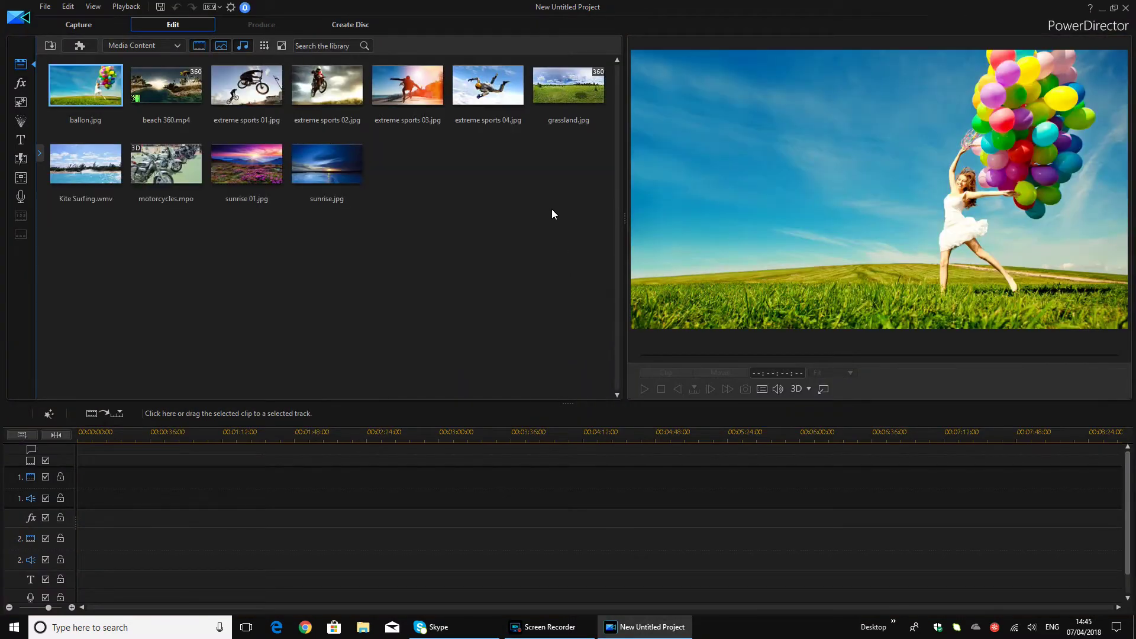
- Import VID_20180325_130257 from the Bar rewind folder via File > Import > Media Files
left_click(44, 8)
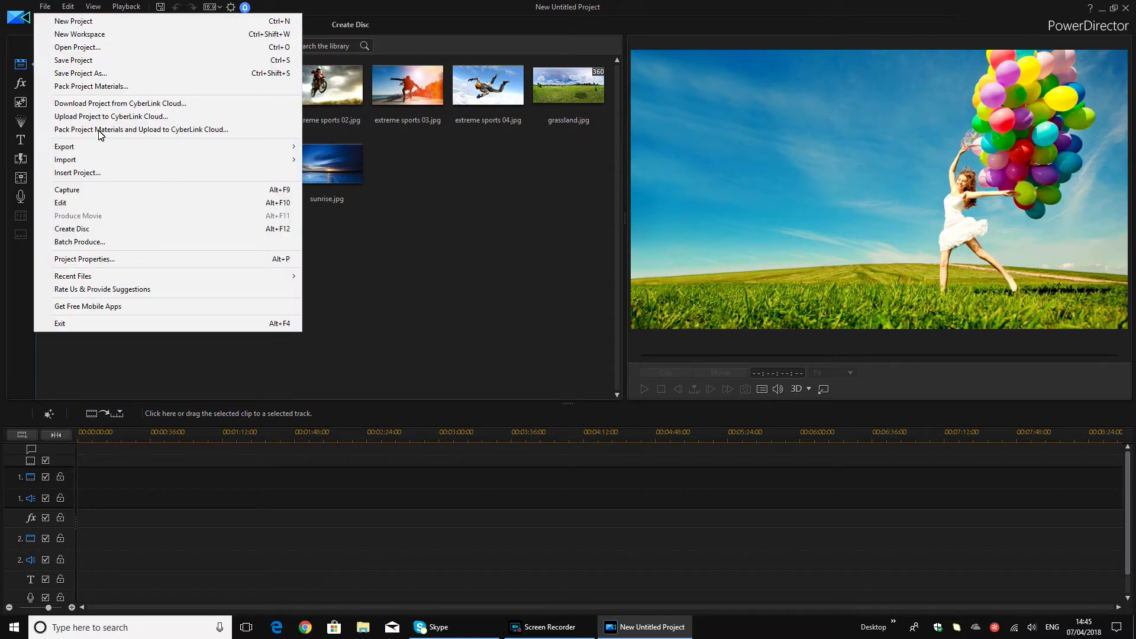
mouse_move(278, 161)
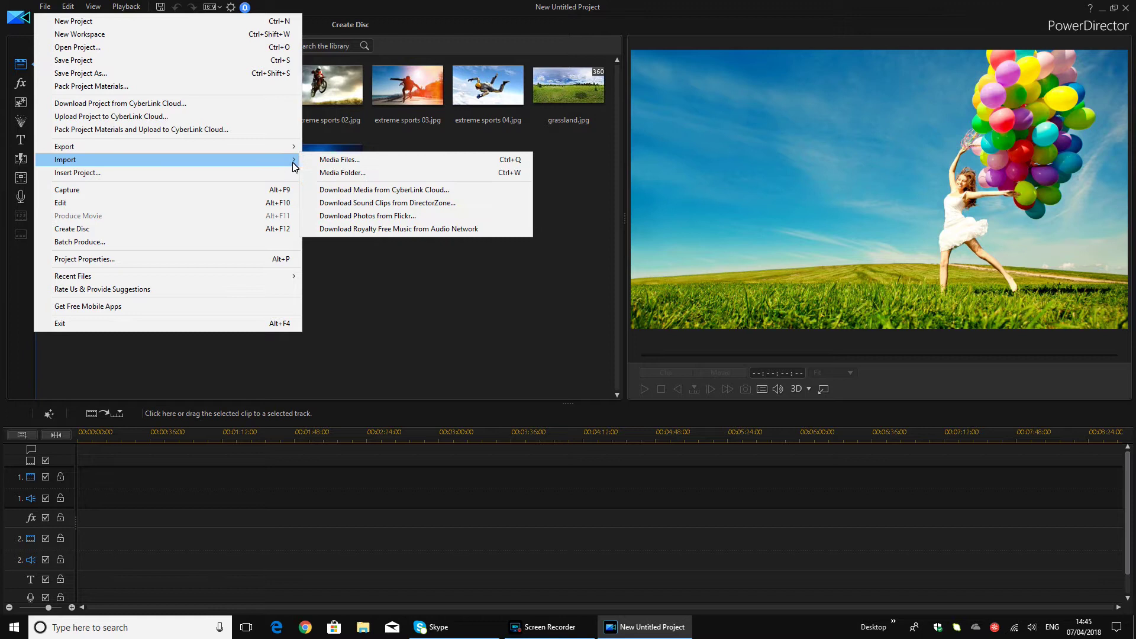
left_click(312, 162)
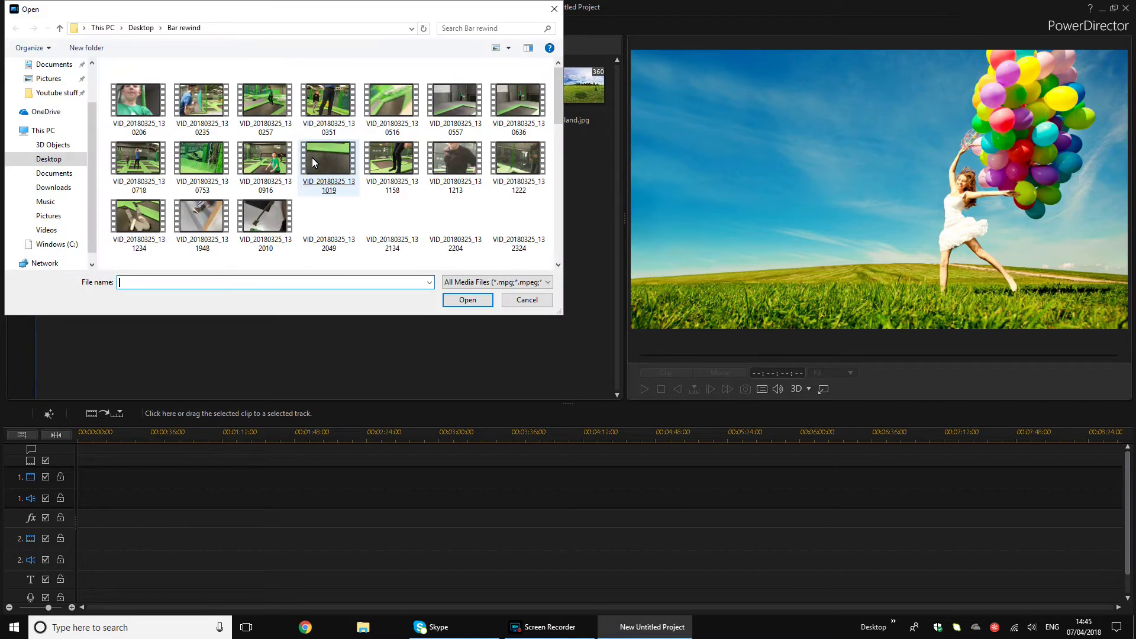
double_click(265, 97)
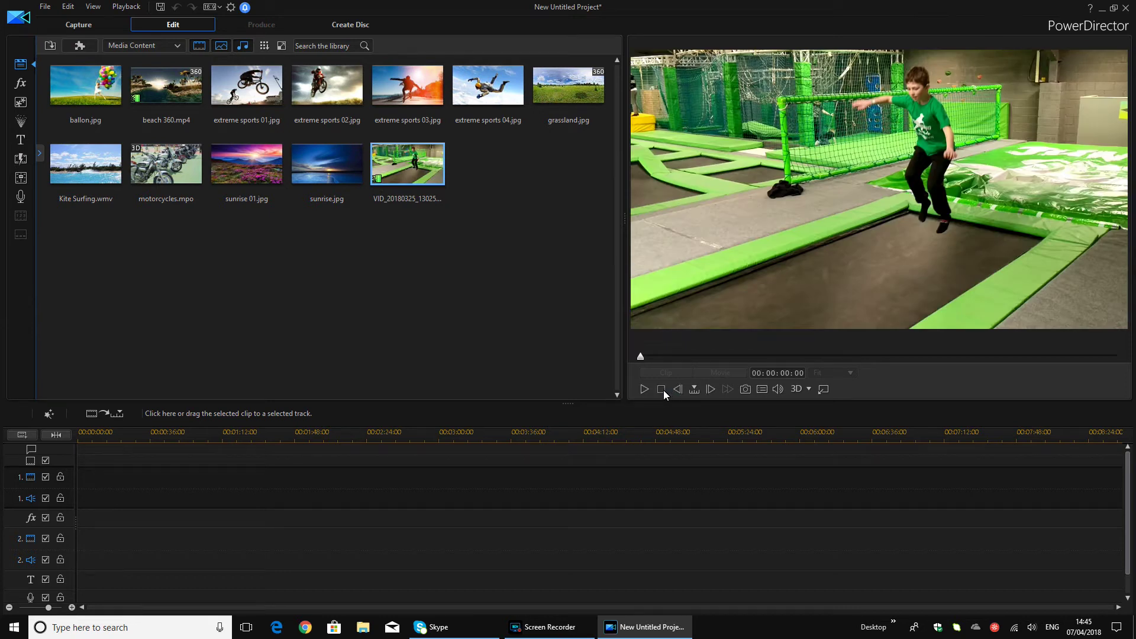
left_click(640, 389)
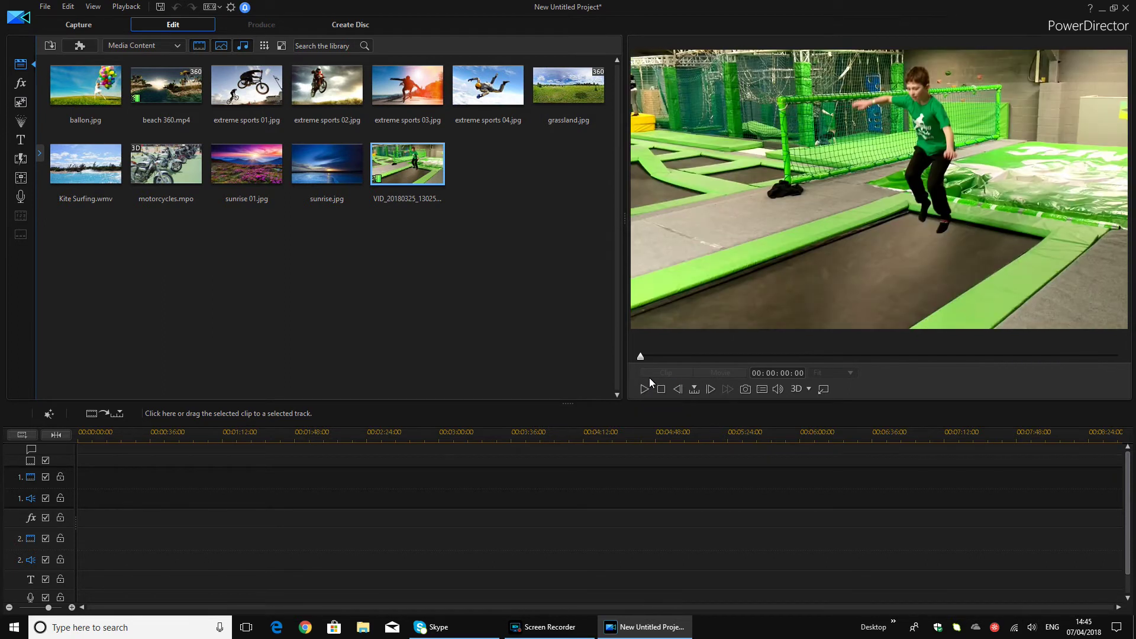
left_click(644, 389)
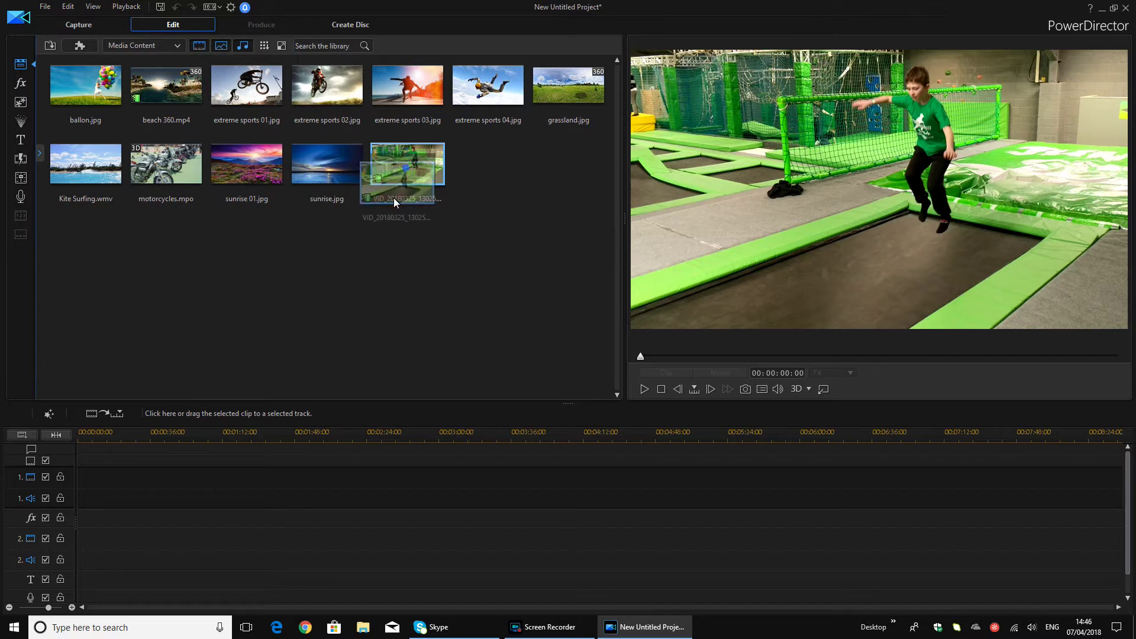
- Place the trampoline clip at the start of track 1 and choose the Video Speed power tool
mouse_move(393, 198)
left_mouse_down()
mouse_move(137, 473)
mouse_move(83, 472)
left_mouse_up()
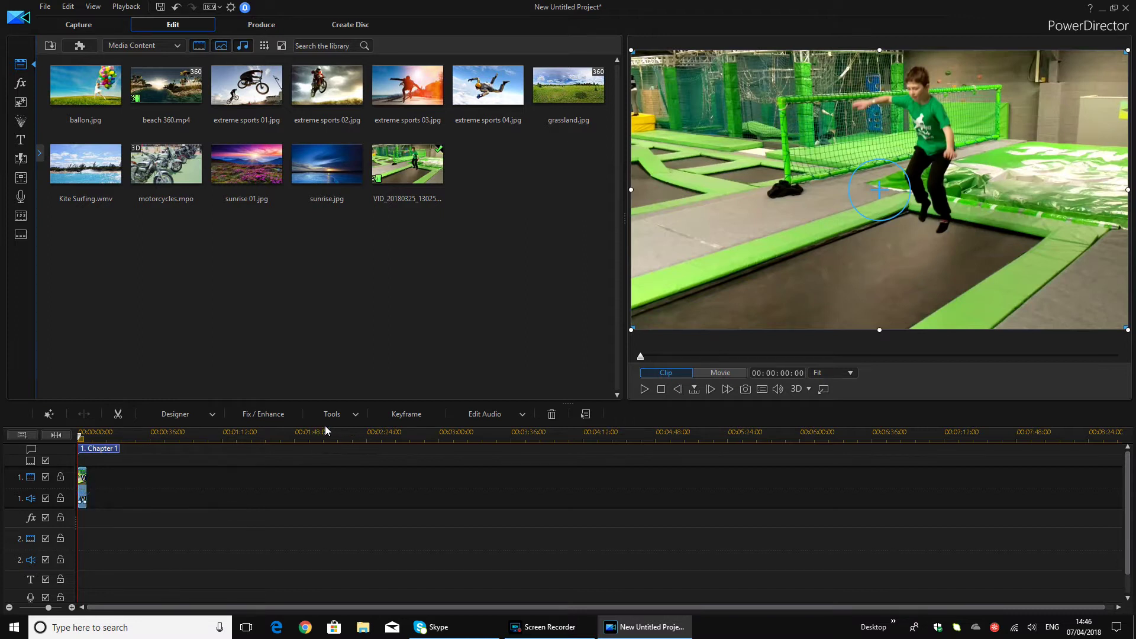
left_click(342, 414)
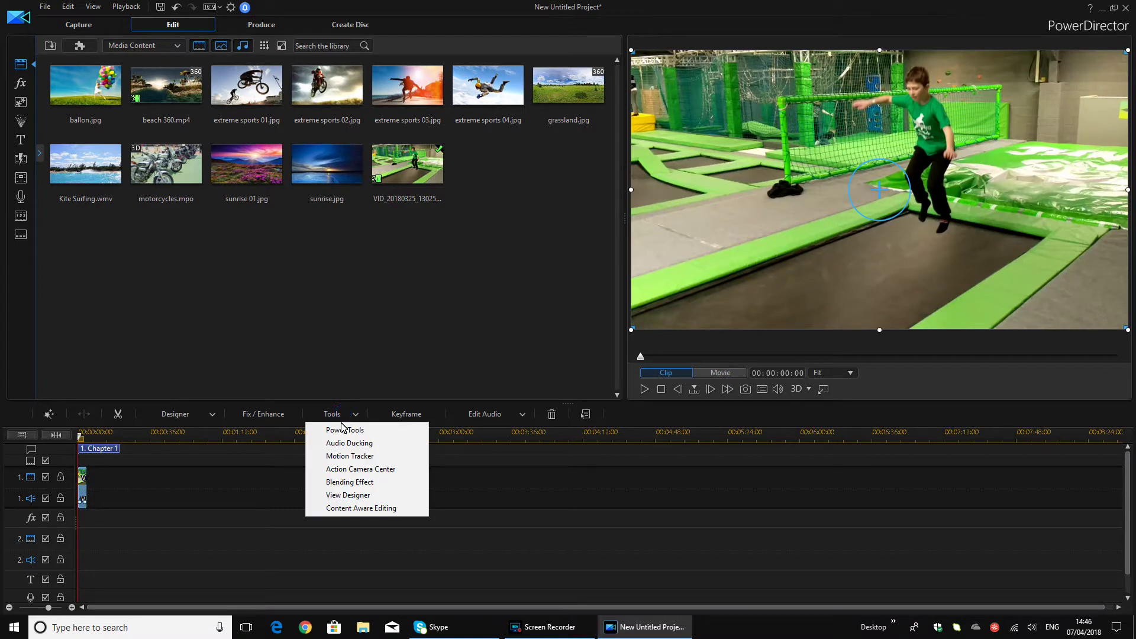
left_click(341, 432)
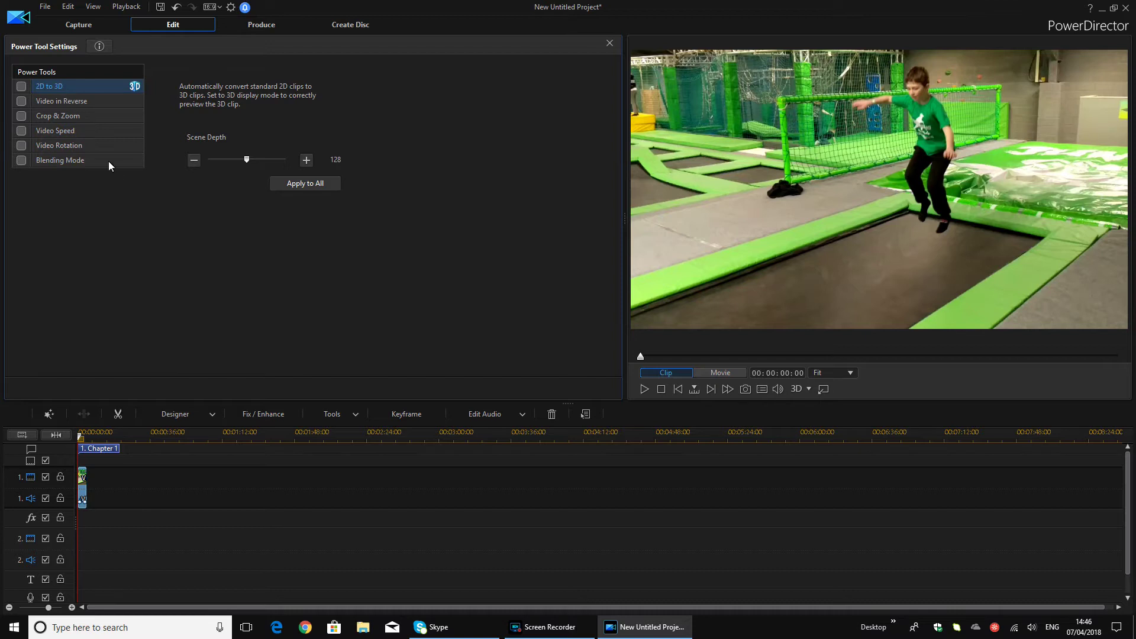
left_click(99, 131)
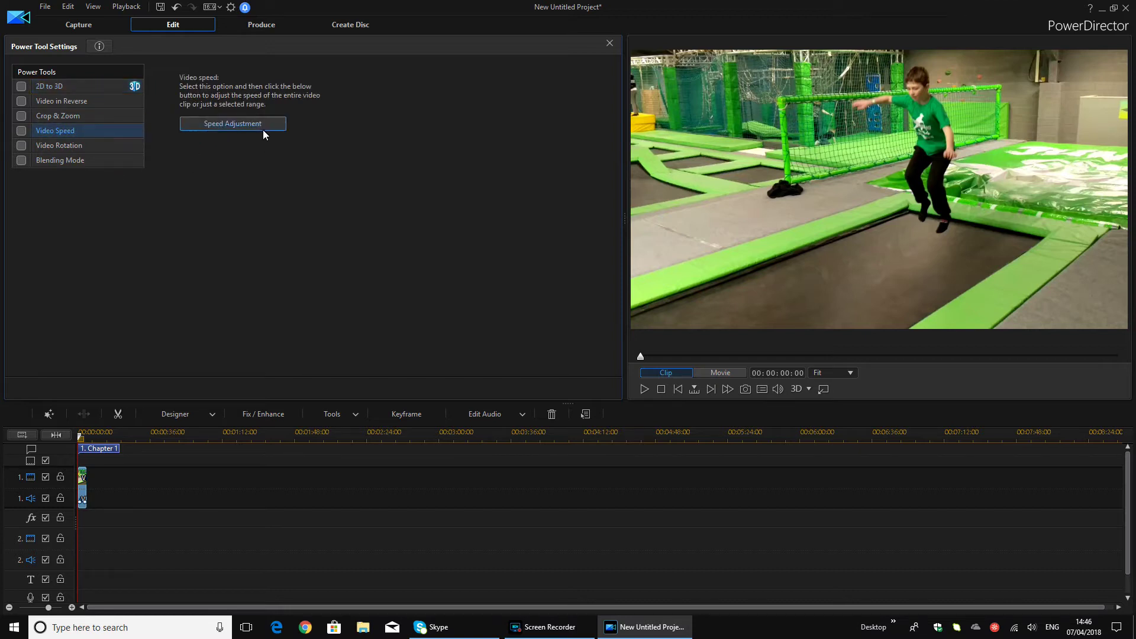
- In the Video Speed Designer, slow the entire clip to 0.100 speed and play the preview
left_click(263, 124)
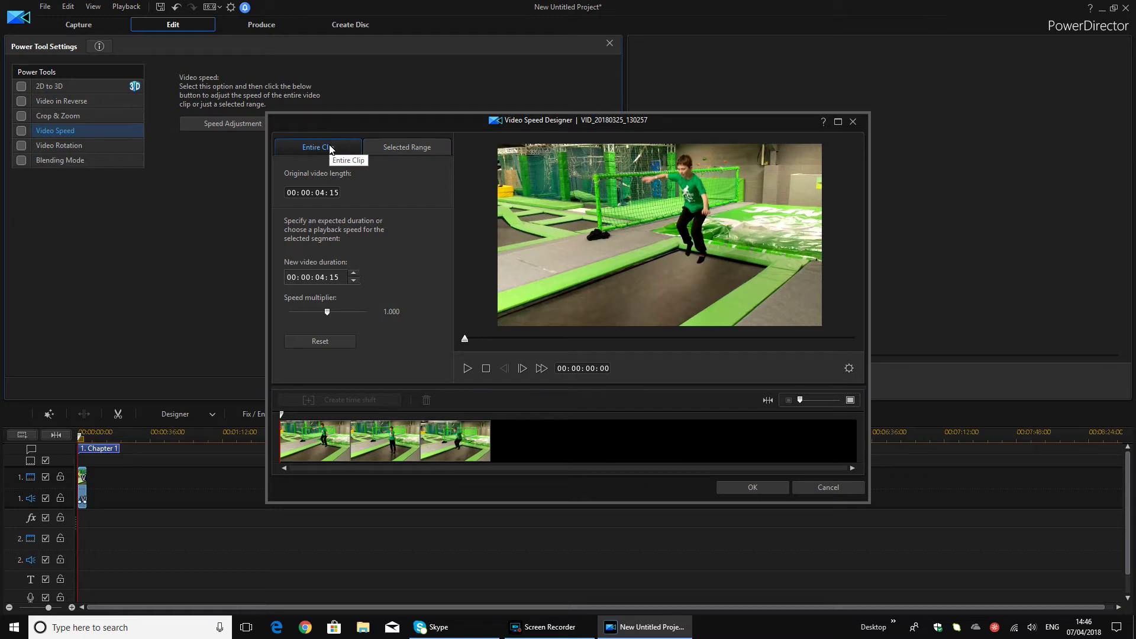
left_click(386, 148)
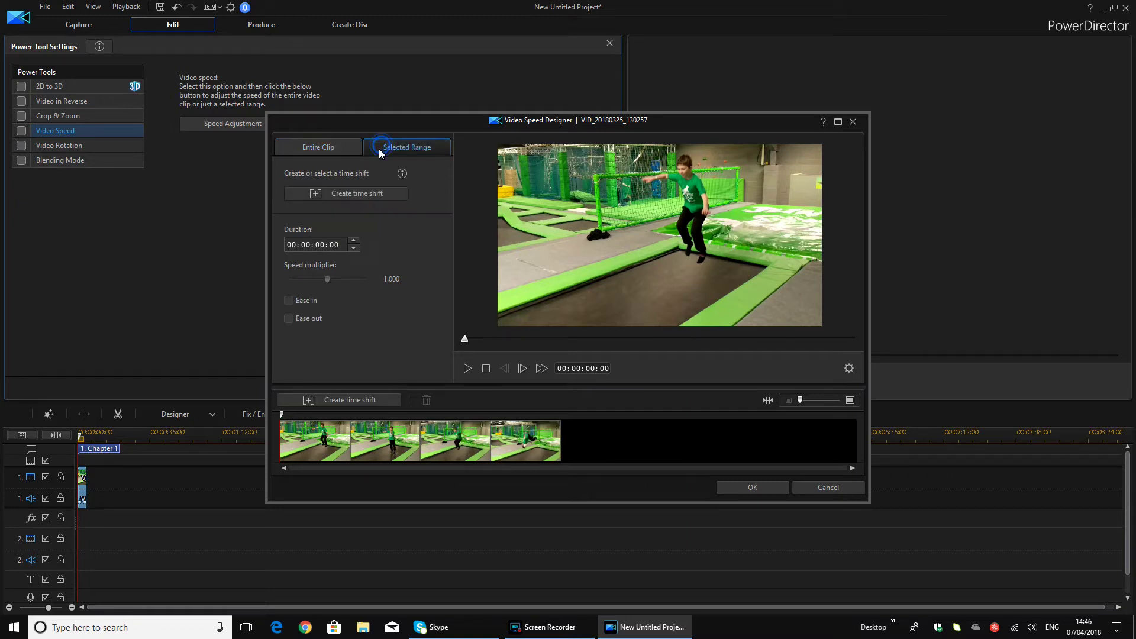
left_click(354, 148)
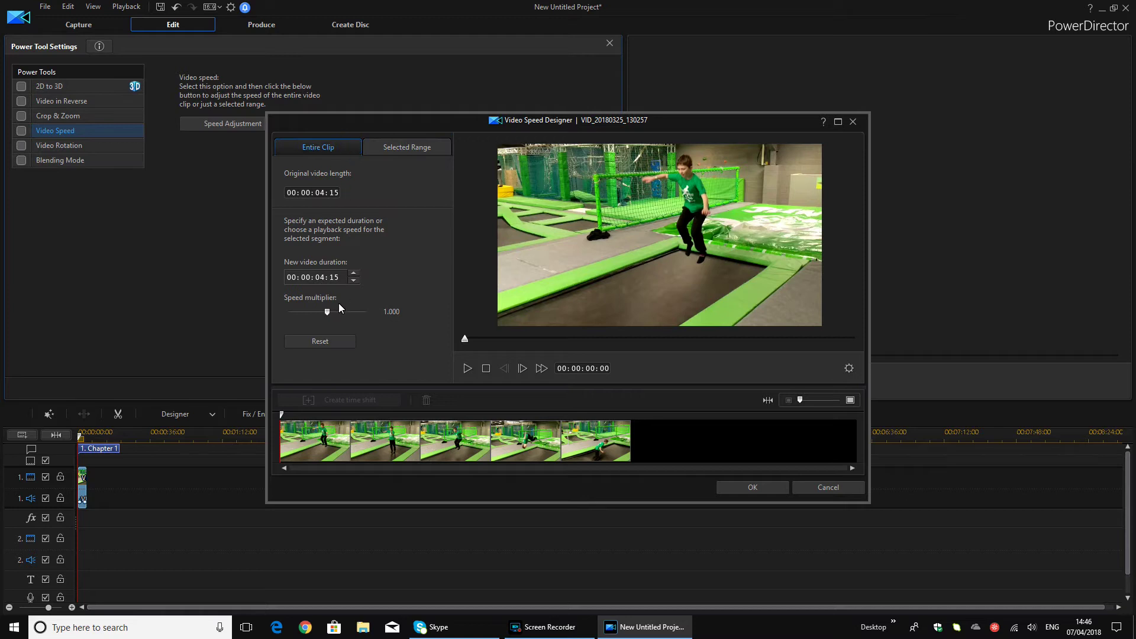
left_click_drag(327, 313, 278, 311)
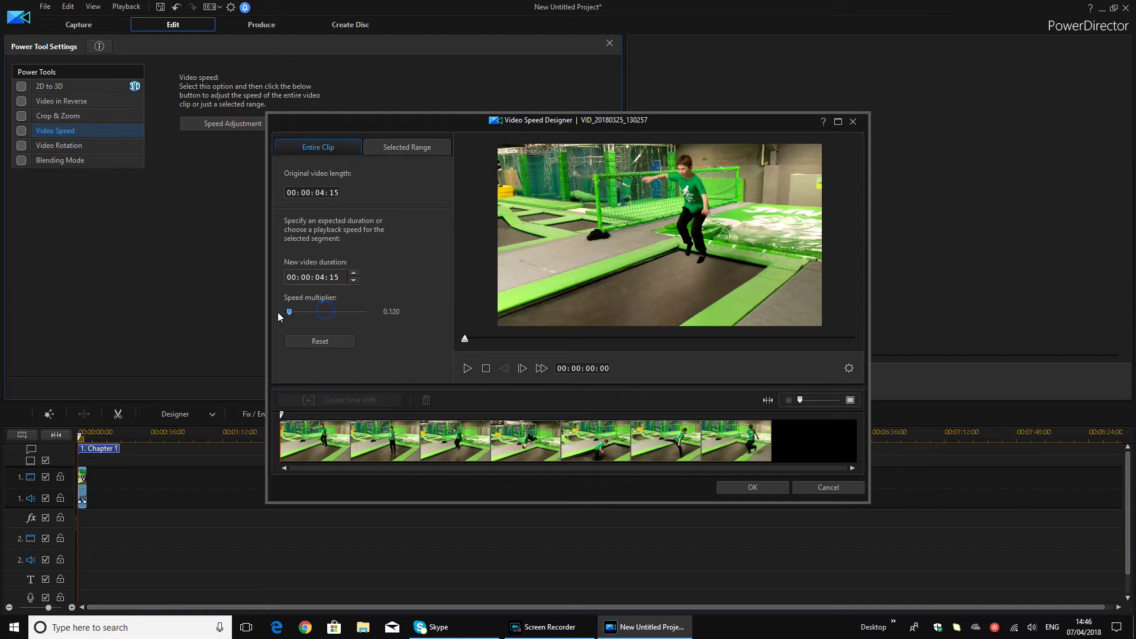
left_click(467, 369)
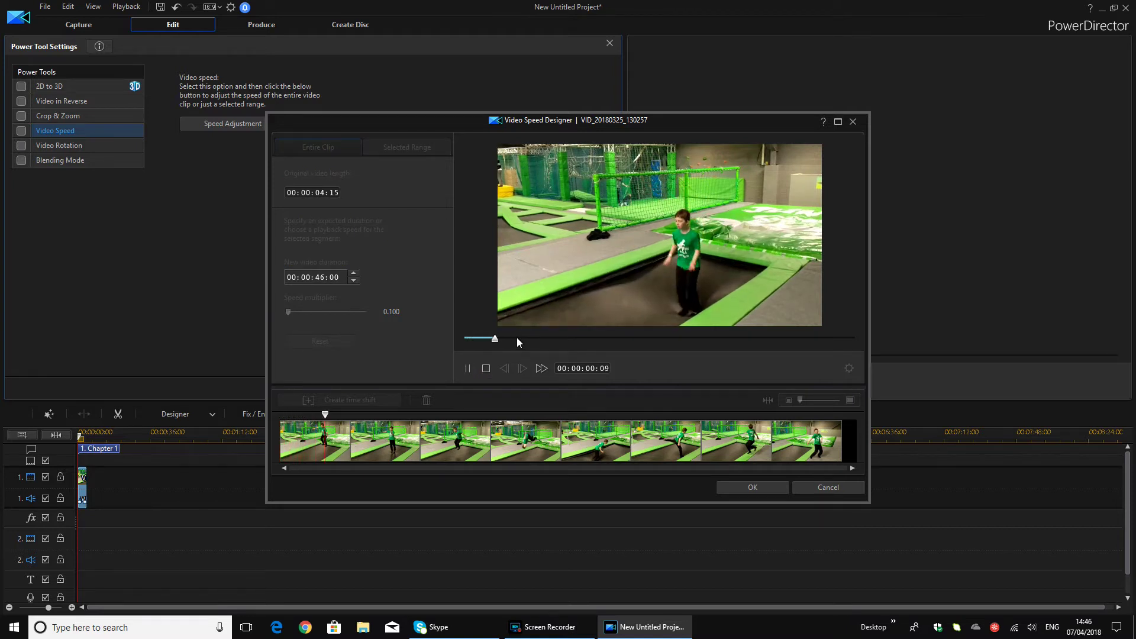
left_click(562, 338)
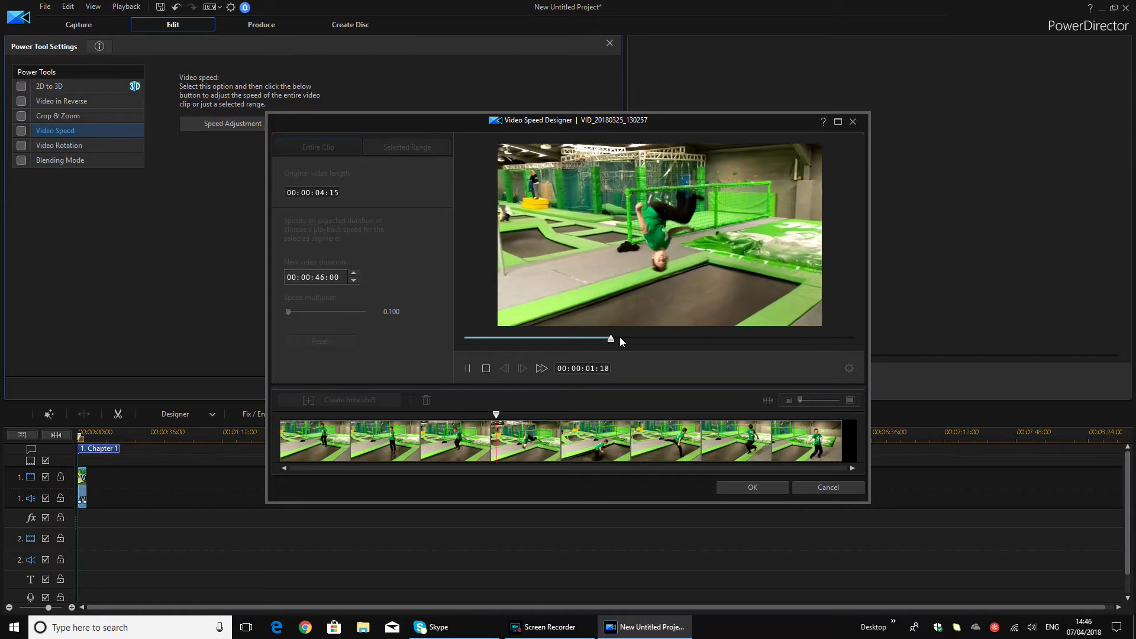
- Stop the preview, try a 0.310 speed multiplier and play it back
left_click(468, 365)
left_click_drag(477, 338, 442, 337)
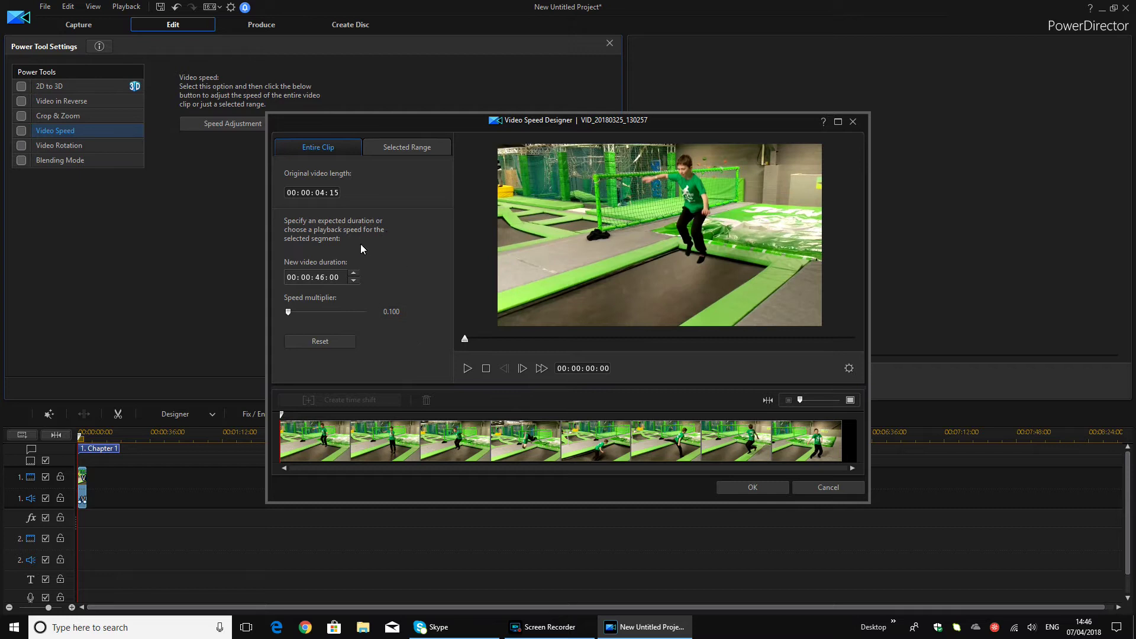
left_click_drag(288, 312, 301, 312)
left_click(468, 368)
left_click(468, 368)
left_click(468, 368)
- Test 4.270 and 2.090 multipliers, then settle on 0.860 and preview it
left_click_drag(365, 318, 333, 318)
left_click(466, 369)
left_click_drag(334, 314, 329, 316)
left_click(467, 369)
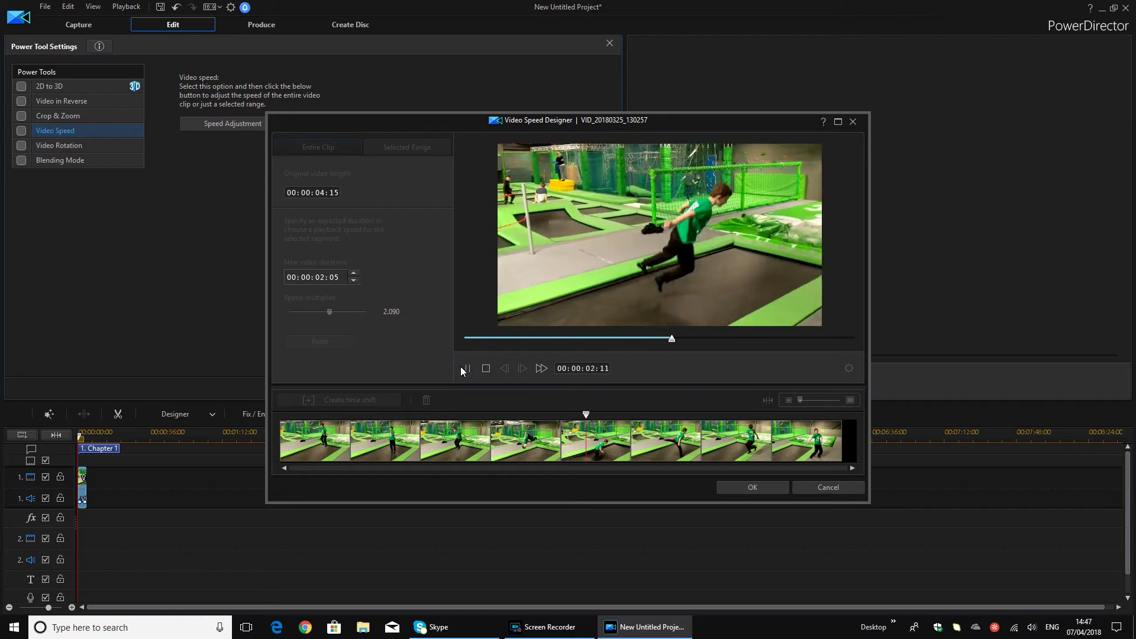
left_click_drag(329, 312, 322, 312)
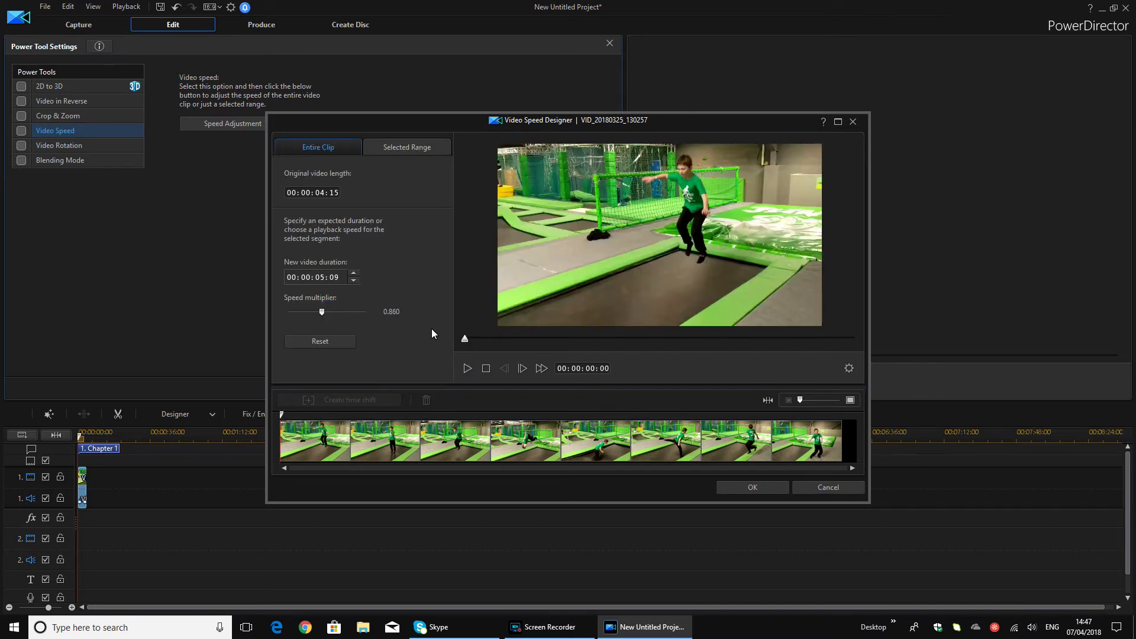
left_click(470, 368)
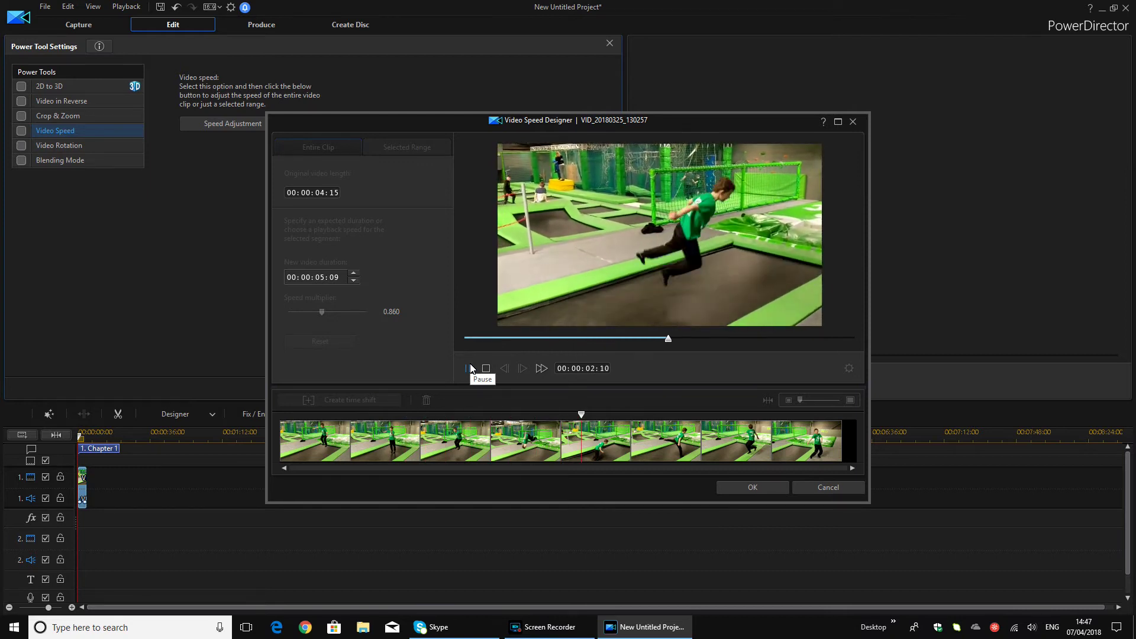
left_click(467, 368)
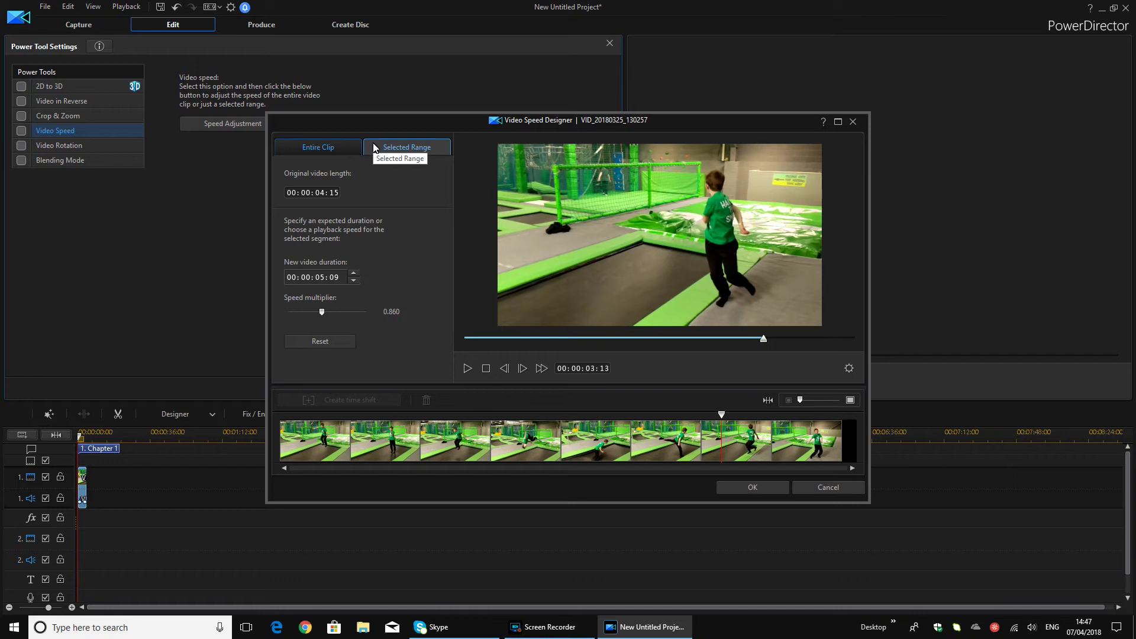
- Switch to Selected Range, discard the earlier speed change, and create a time shift
left_click(373, 148)
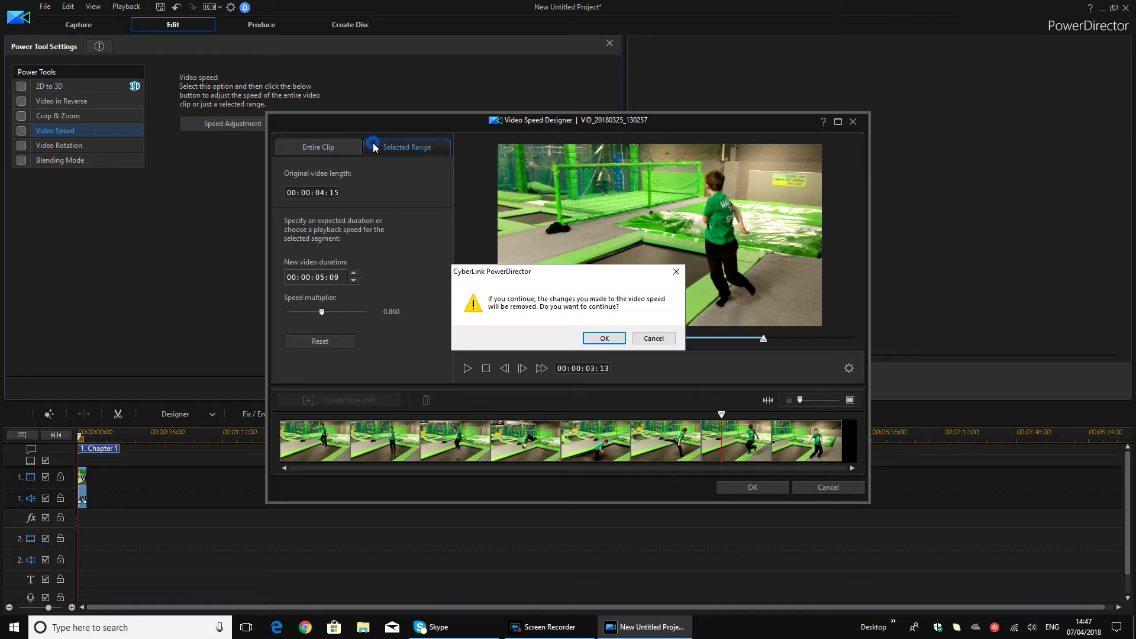
left_click(598, 336)
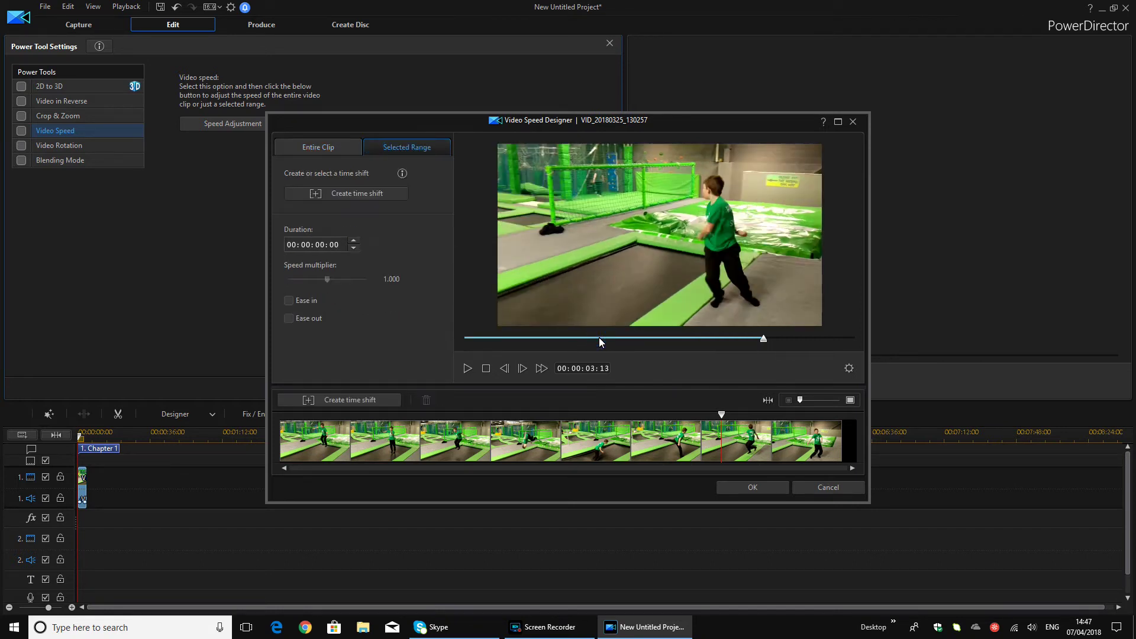
left_click(371, 194)
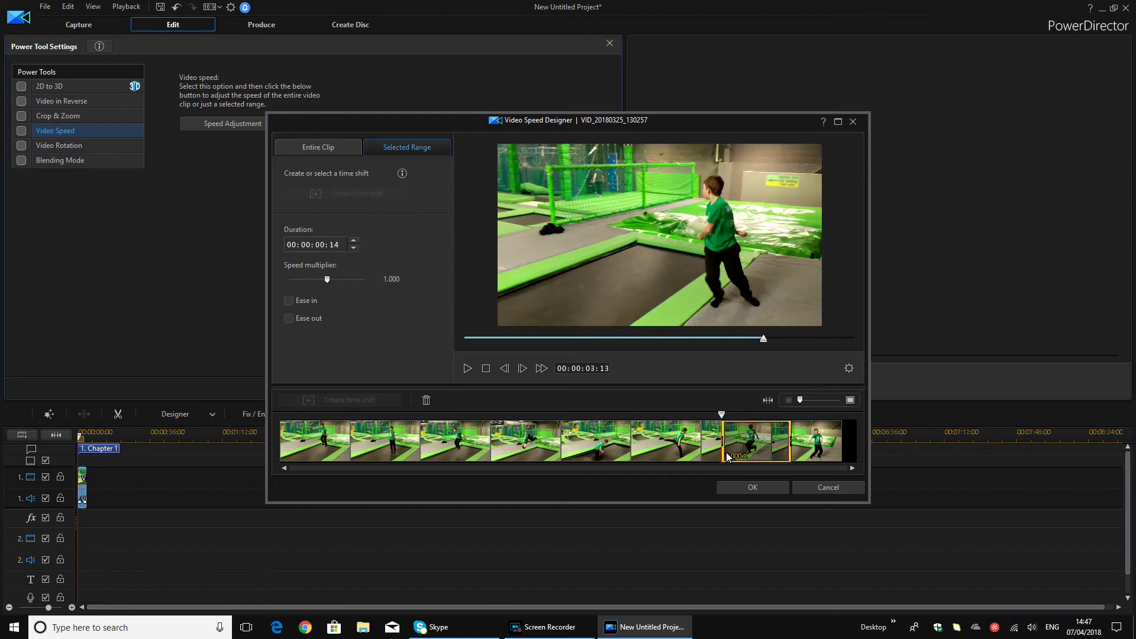
- Narrow the time-shift range to cover just the backflip, 00:00:00:08 long
left_click_drag(761, 348, 353, 352)
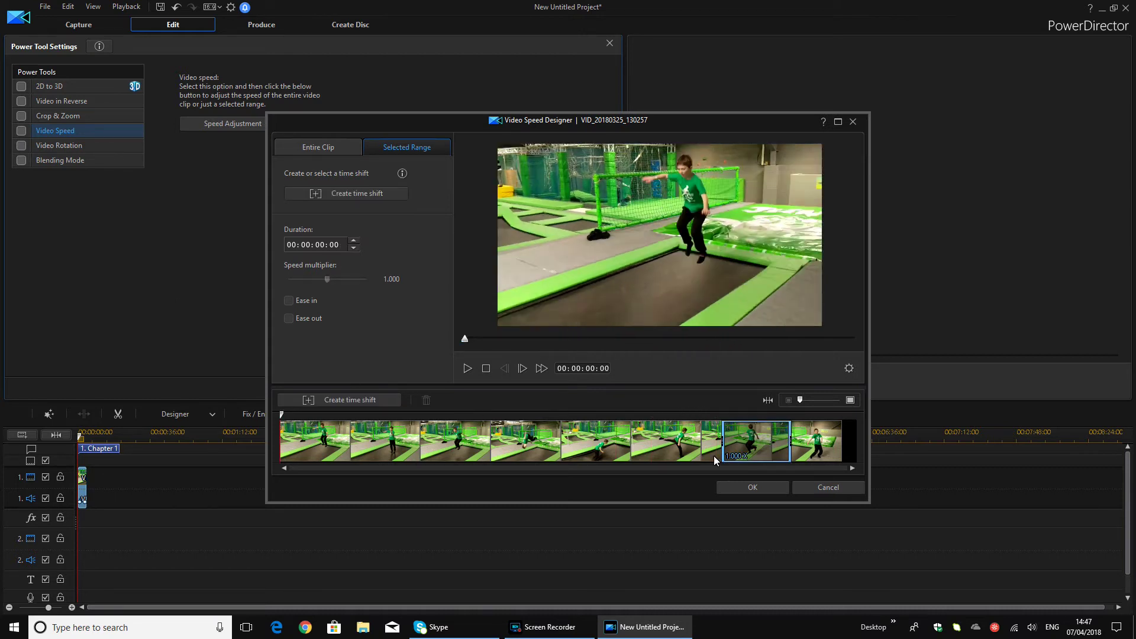
left_click_drag(727, 444, 592, 443)
left_click_drag(591, 385, 556, 468)
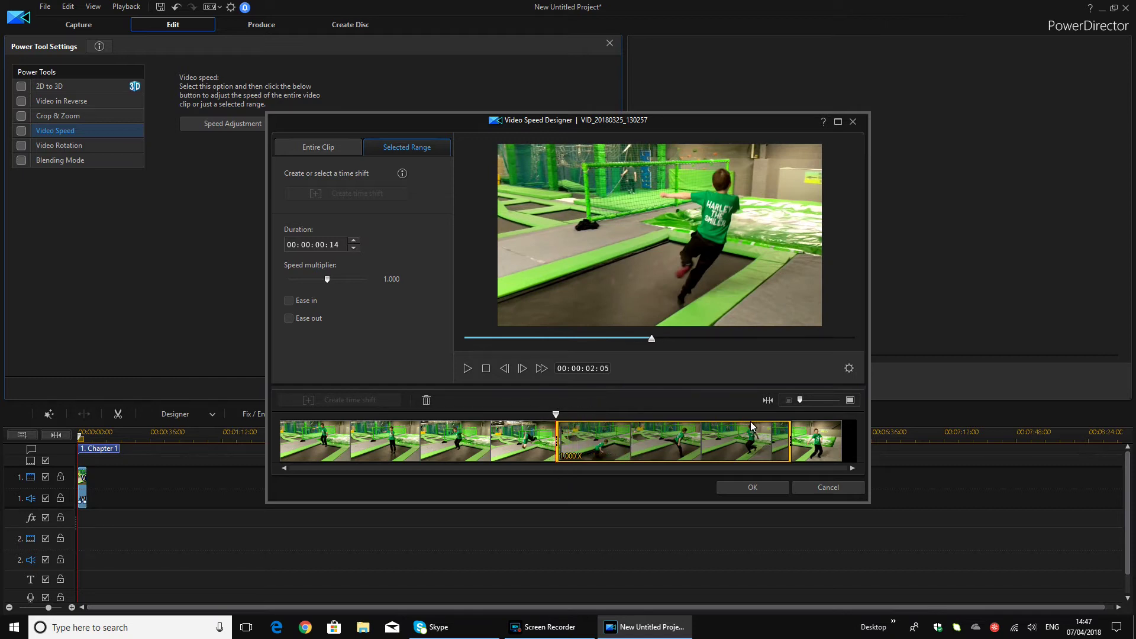
left_click_drag(793, 440, 492, 453)
left_click(791, 444)
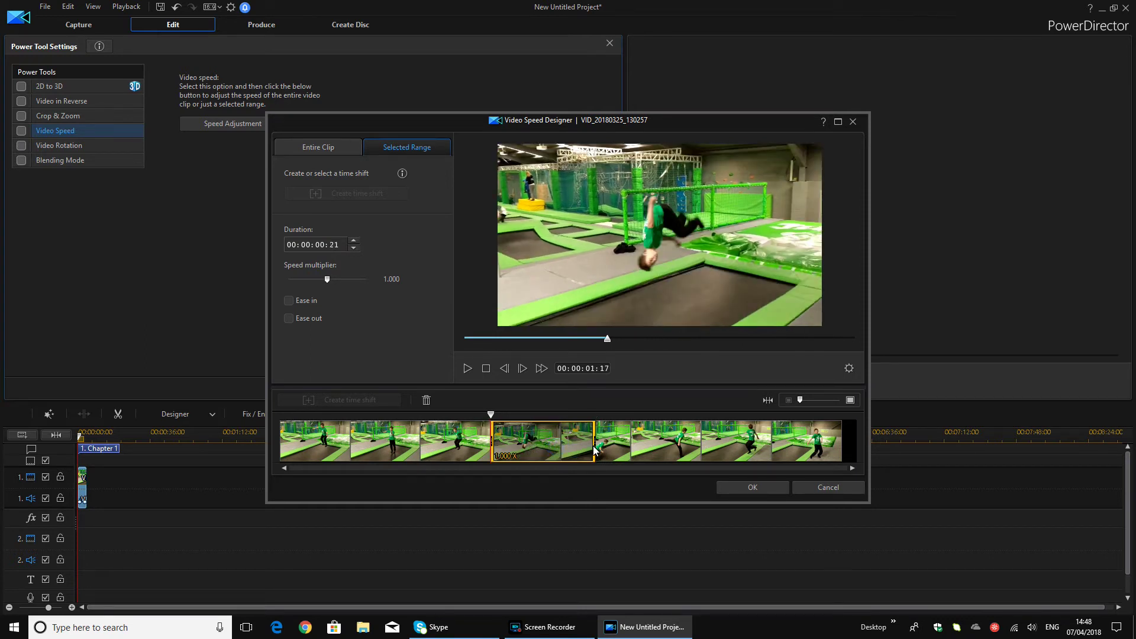
left_click_drag(595, 452, 497, 454)
left_click(500, 453)
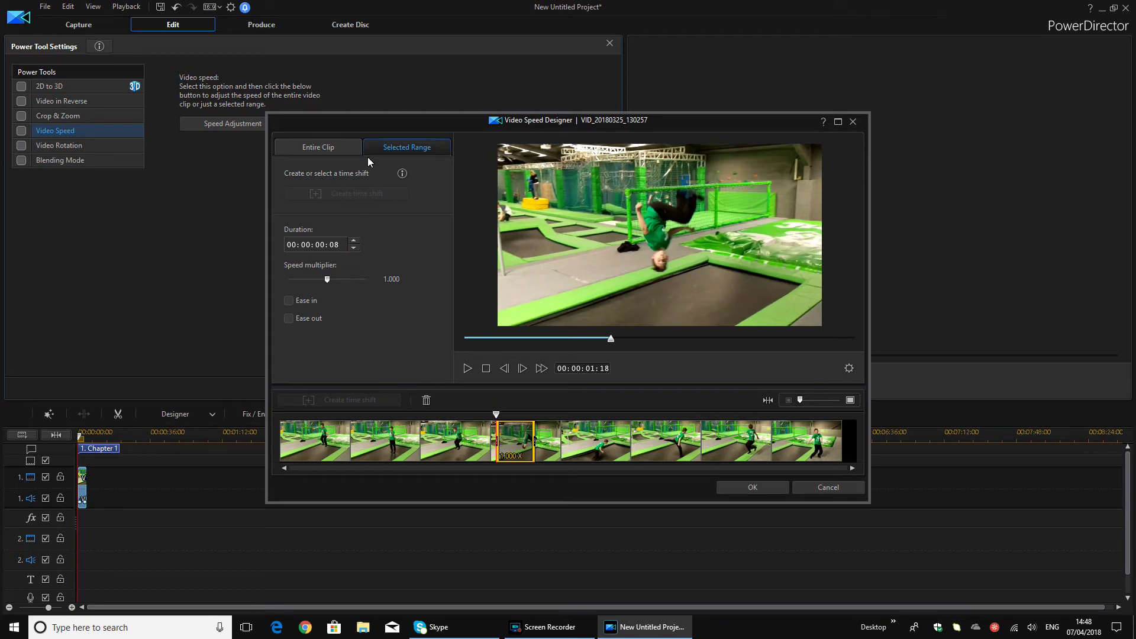
- Slow the backflip range to 0.620 speed and replay the clip from the start
left_click(510, 443)
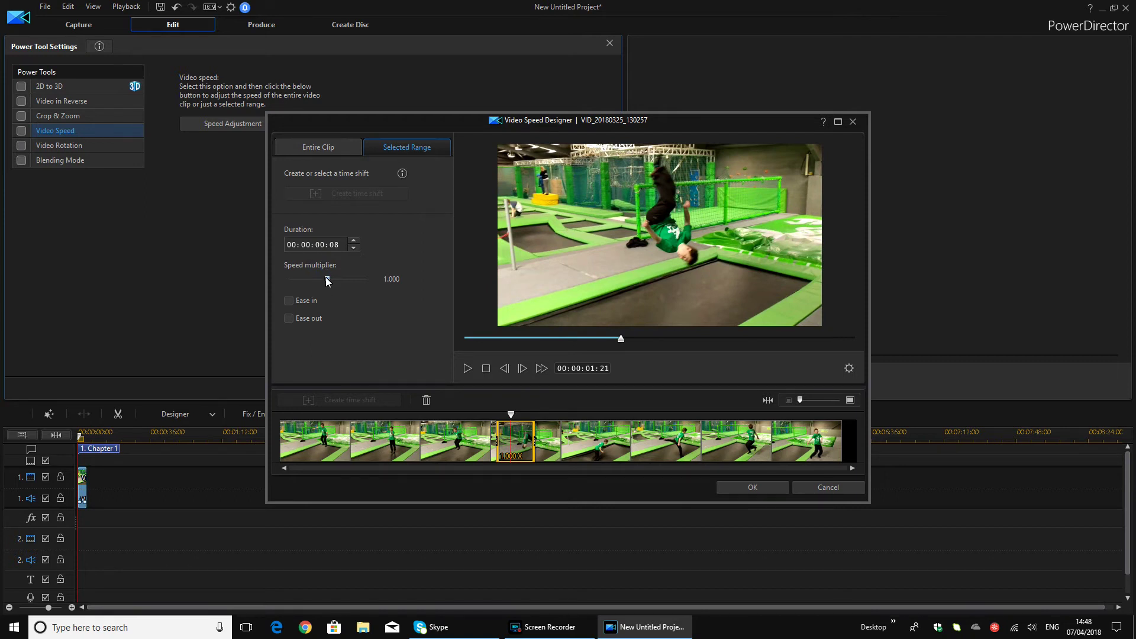
left_click_drag(327, 280, 318, 286)
left_click_drag(322, 282, 309, 283)
left_click_drag(313, 287, 314, 287)
left_click_drag(621, 339, 413, 335)
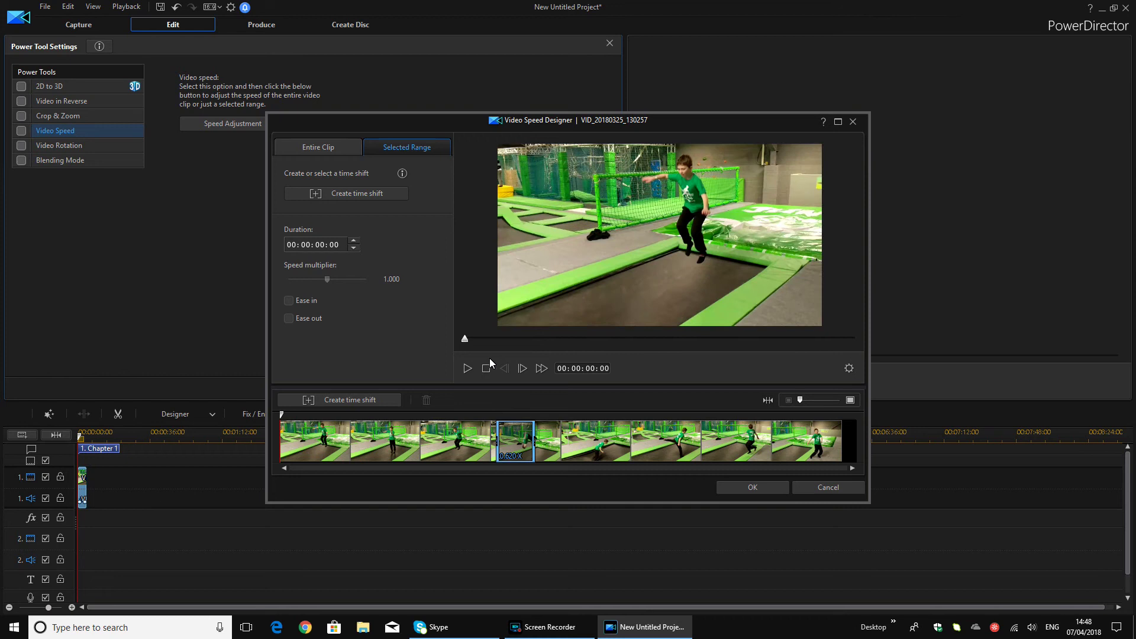
left_click(462, 369)
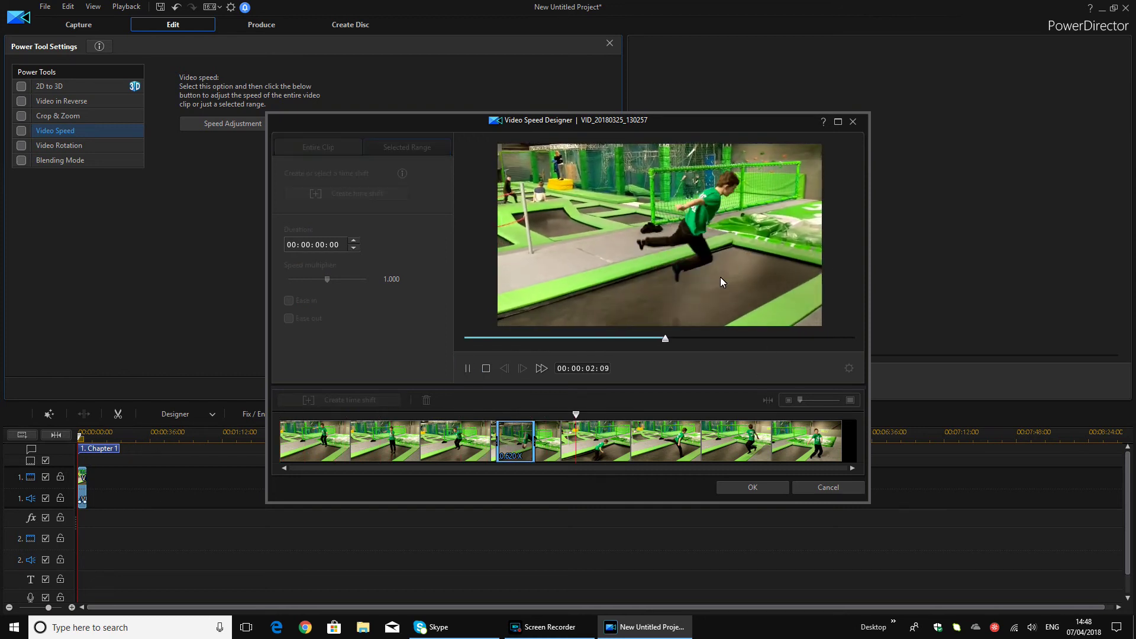
left_click(468, 368)
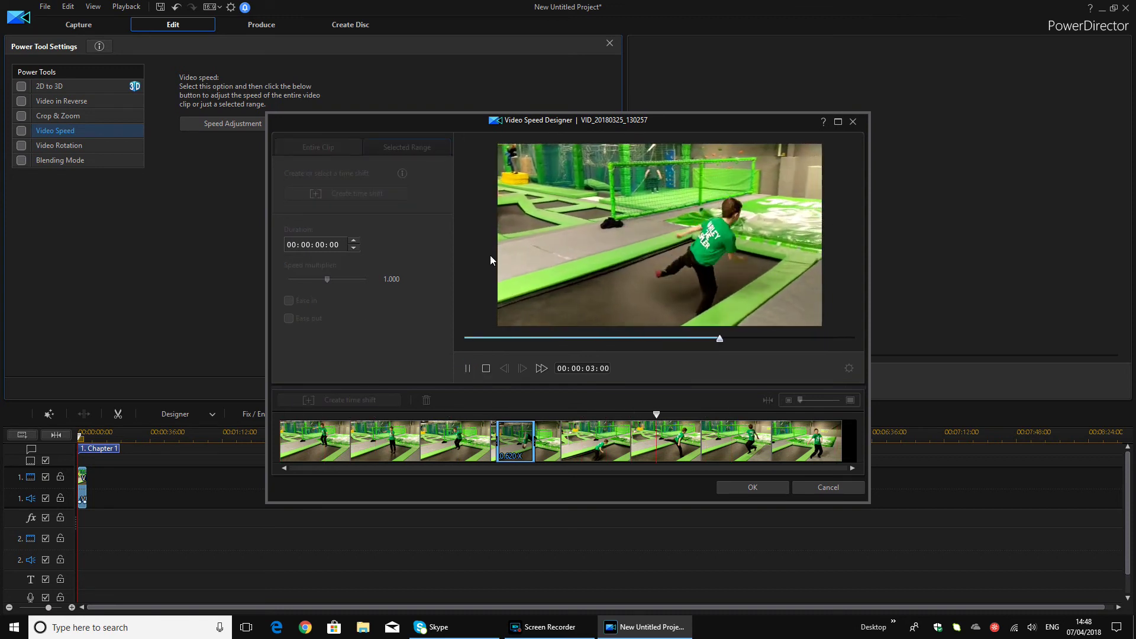
- Slow the backflip range to 0.380 speed, then rewind and play the preview through
left_click(497, 427)
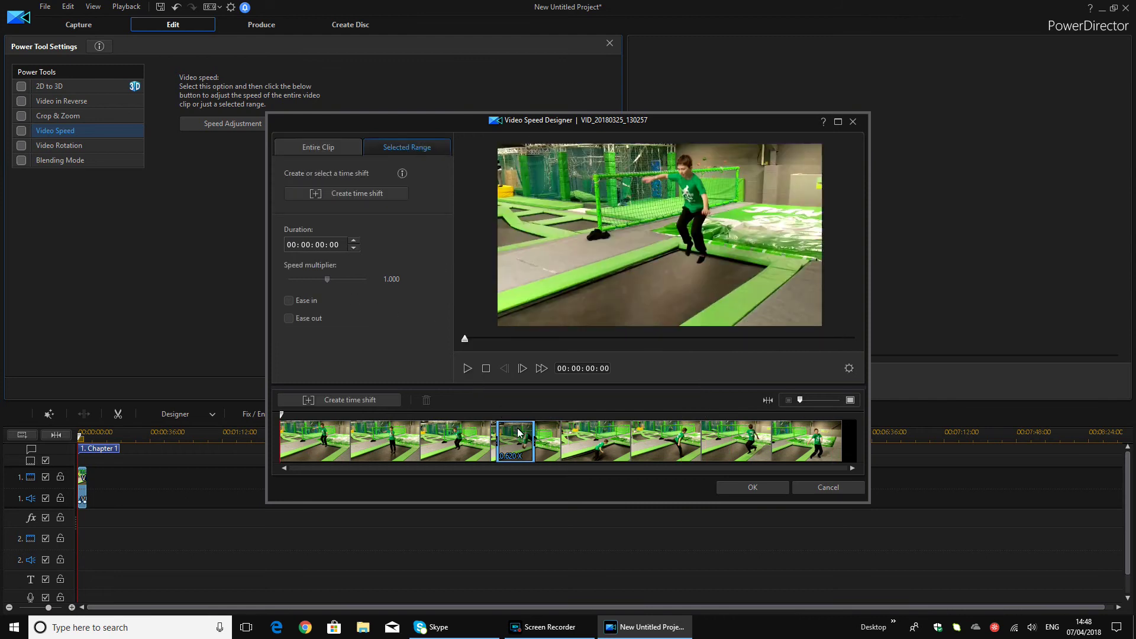
left_click_drag(313, 279, 303, 284)
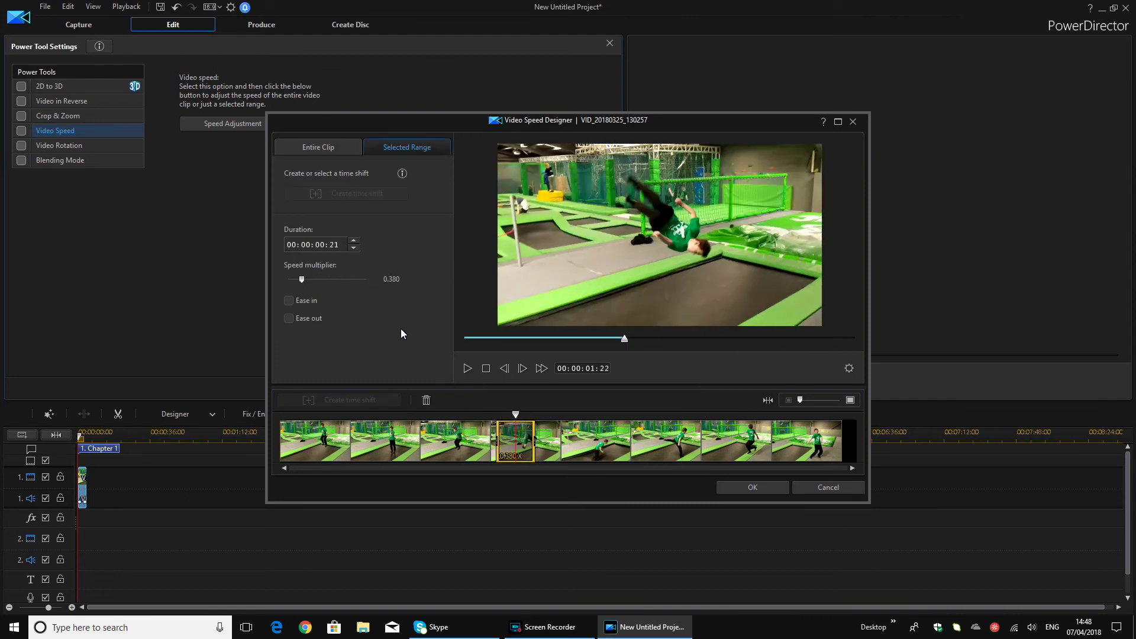
left_click(480, 338)
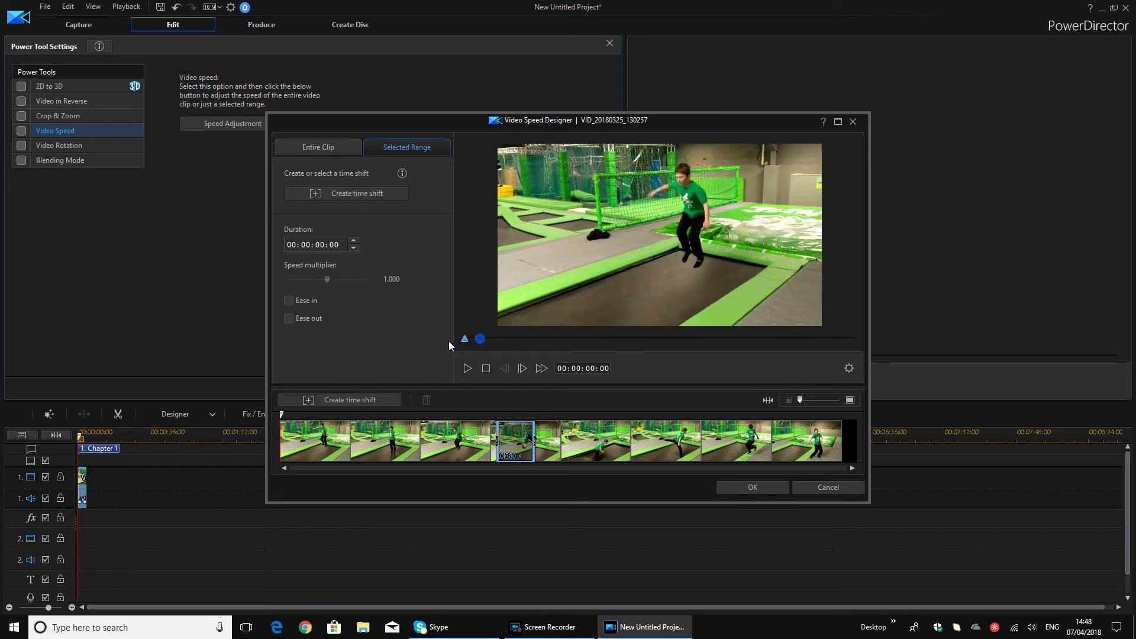
left_click(467, 368)
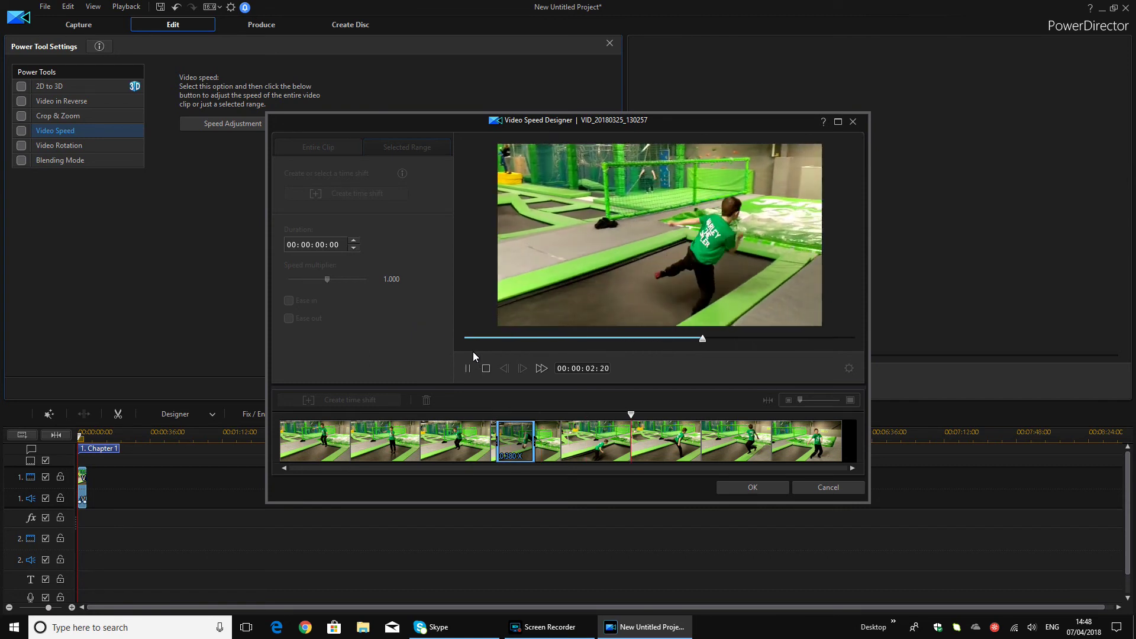
left_click(468, 368)
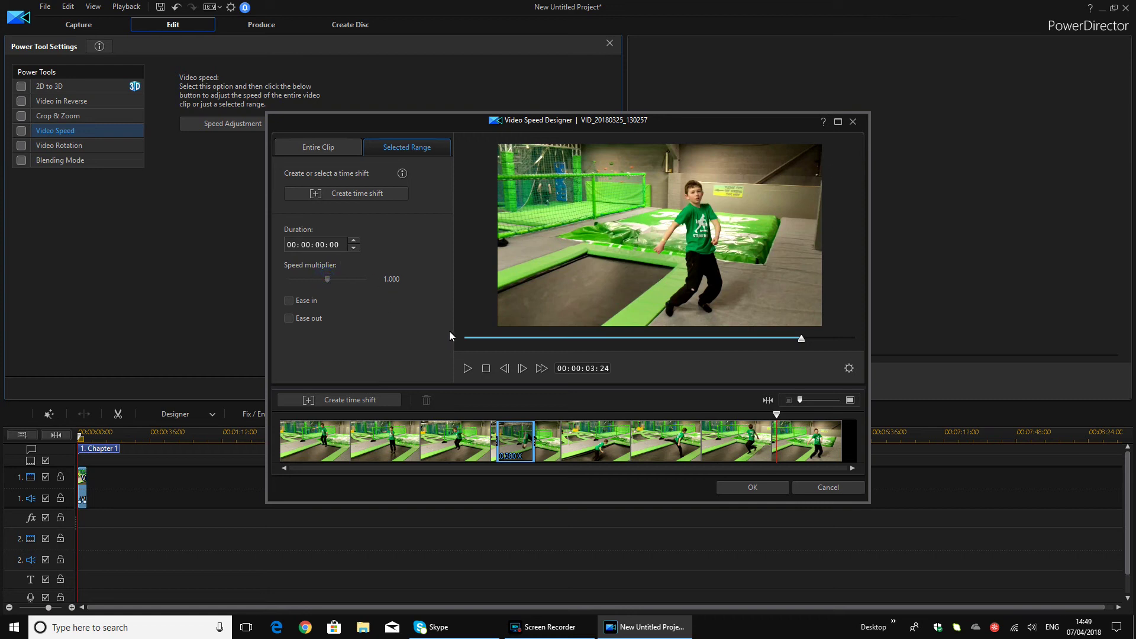
- Raise the backflip range above normal speed, preview it, then fine-tune the multiplier
left_click(533, 434)
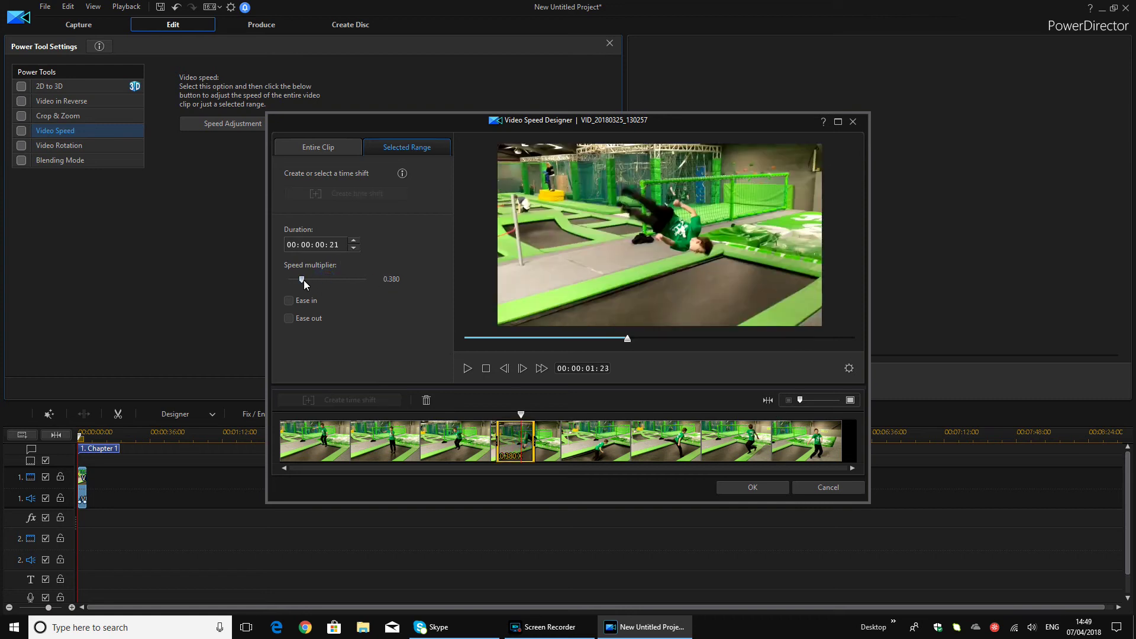
left_click_drag(304, 279, 339, 279)
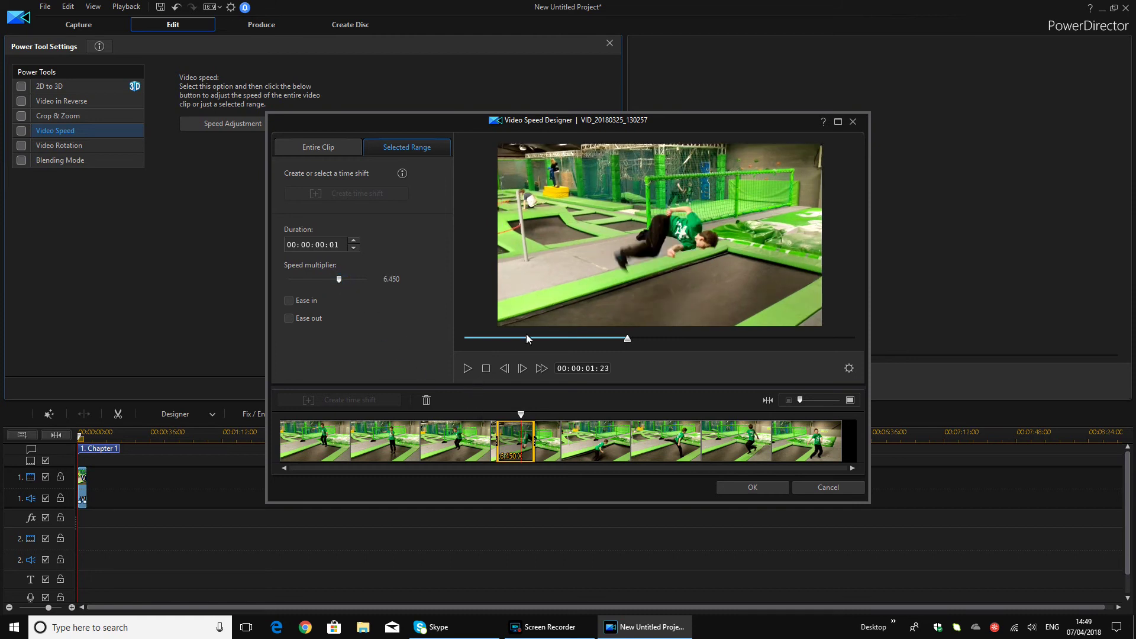
left_click_drag(532, 337, 465, 338)
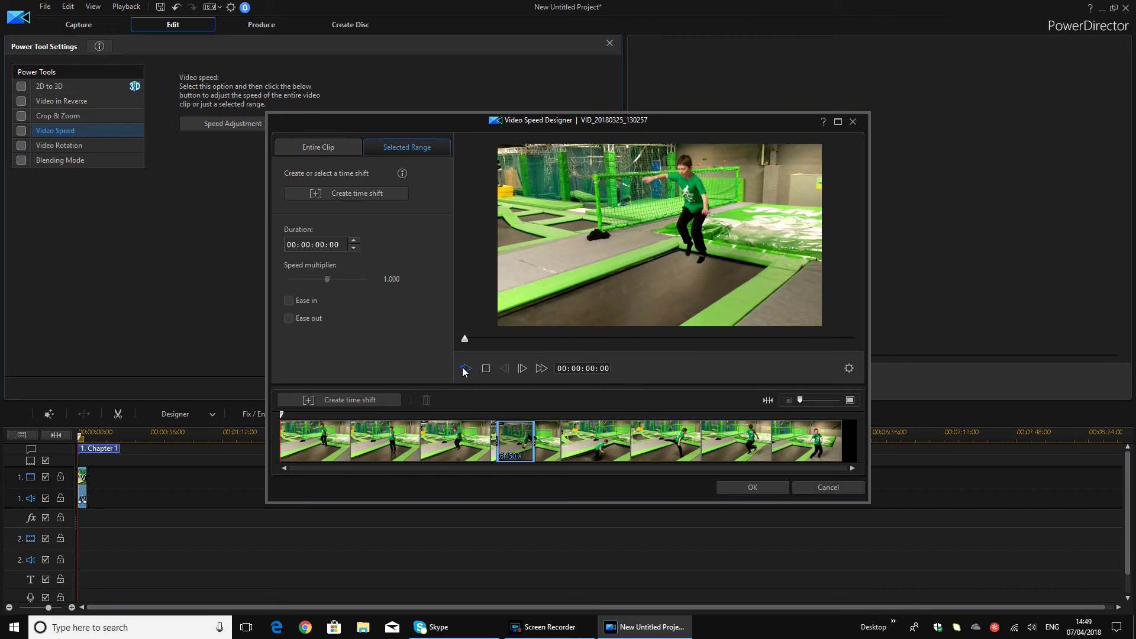
left_click(465, 369)
left_click(512, 435)
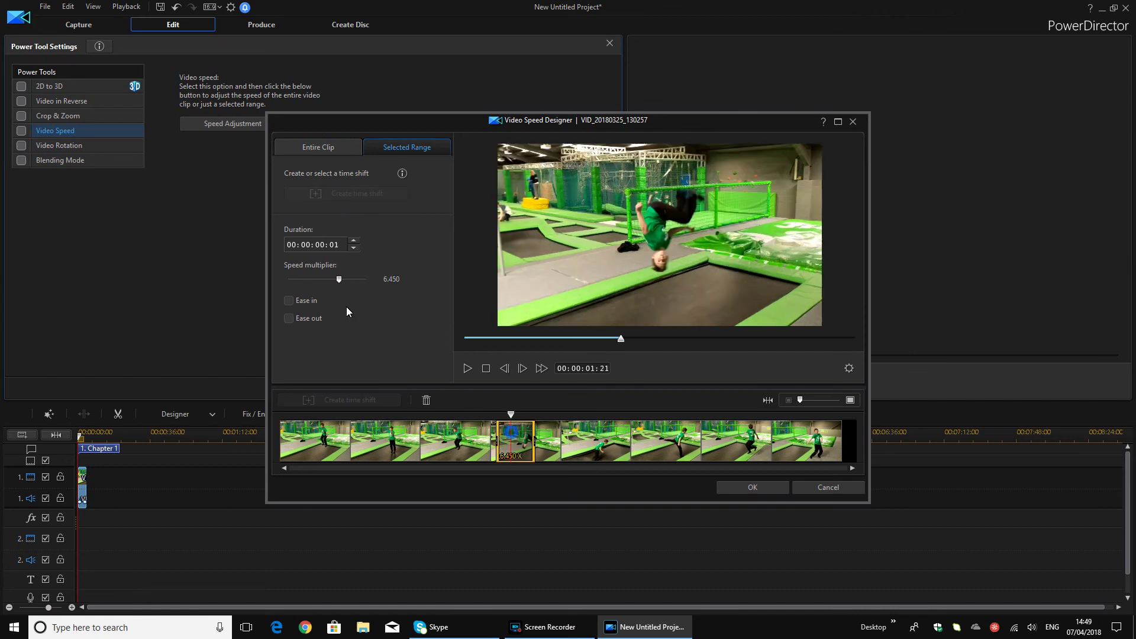
left_click_drag(327, 279, 310, 283)
- Confirm the Video Speed Designer with OK, then play and pause the clip in the main preview
left_click(763, 489)
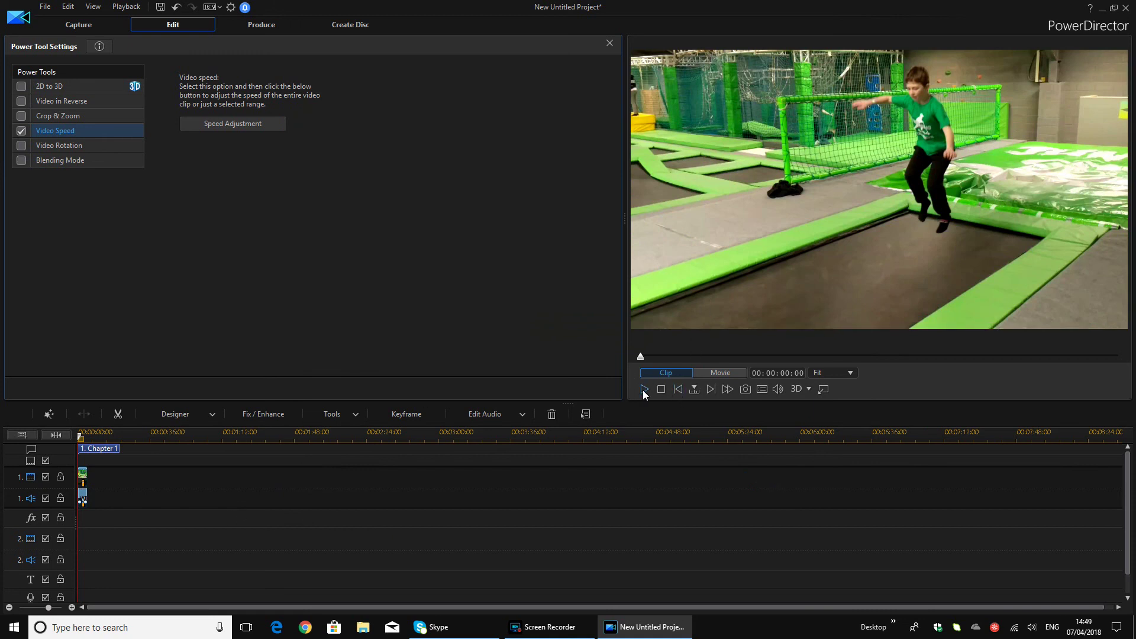
left_click(644, 389)
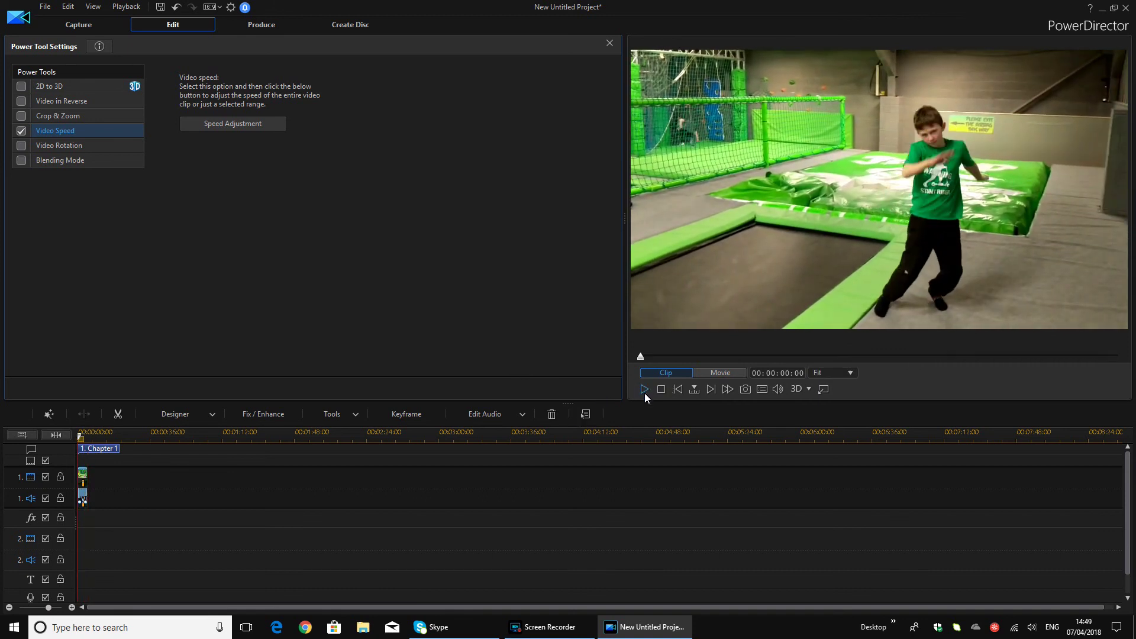
left_click(644, 393)
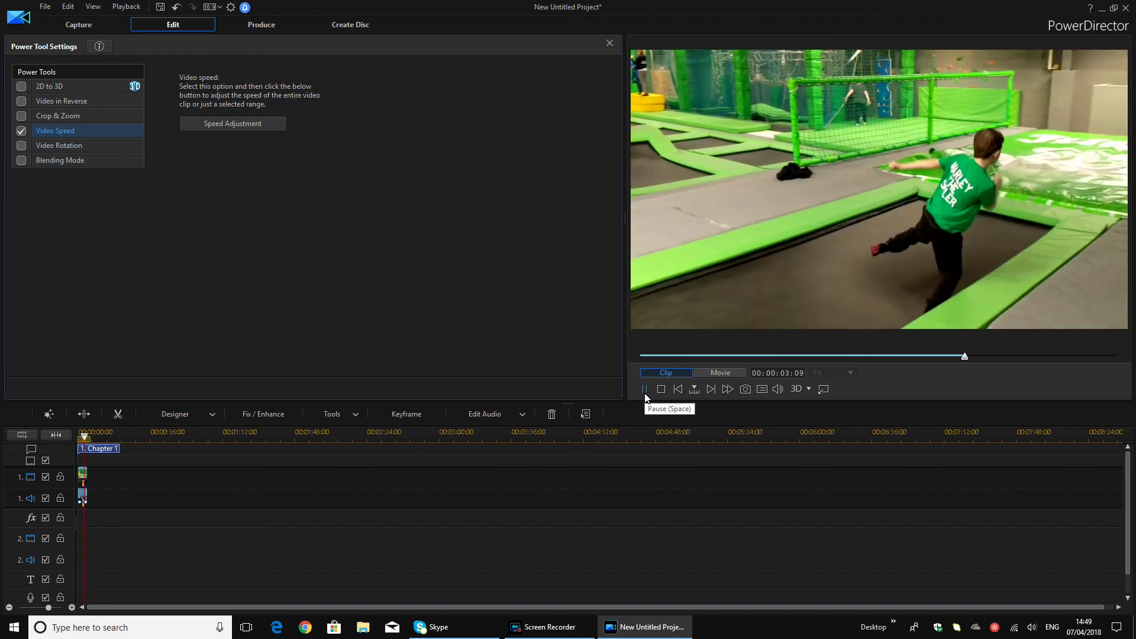
left_click(644, 390)
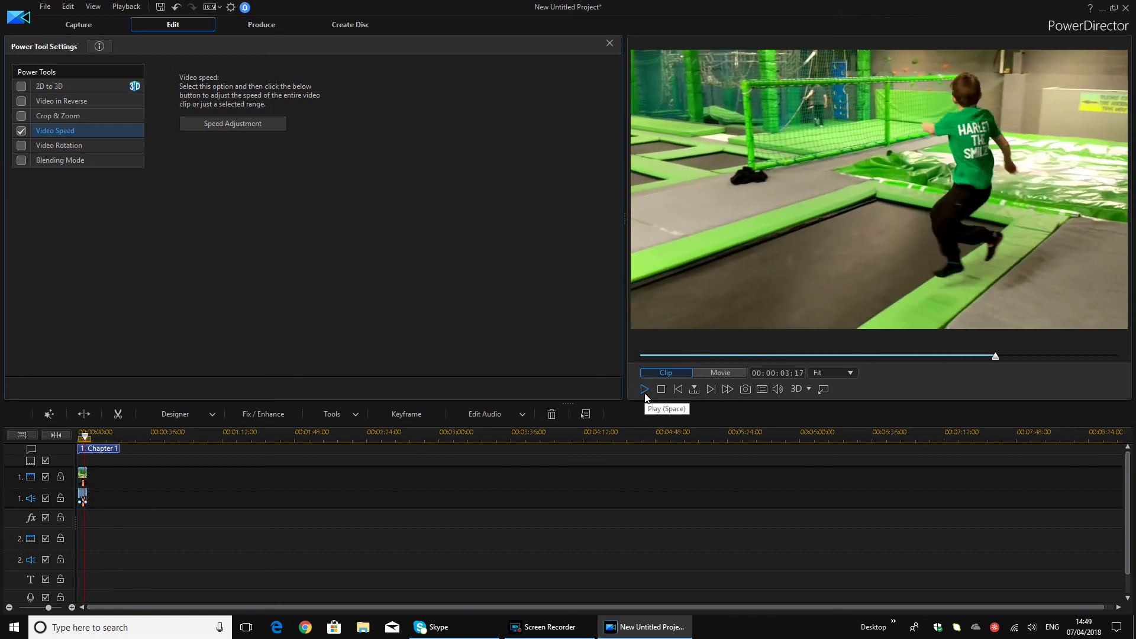